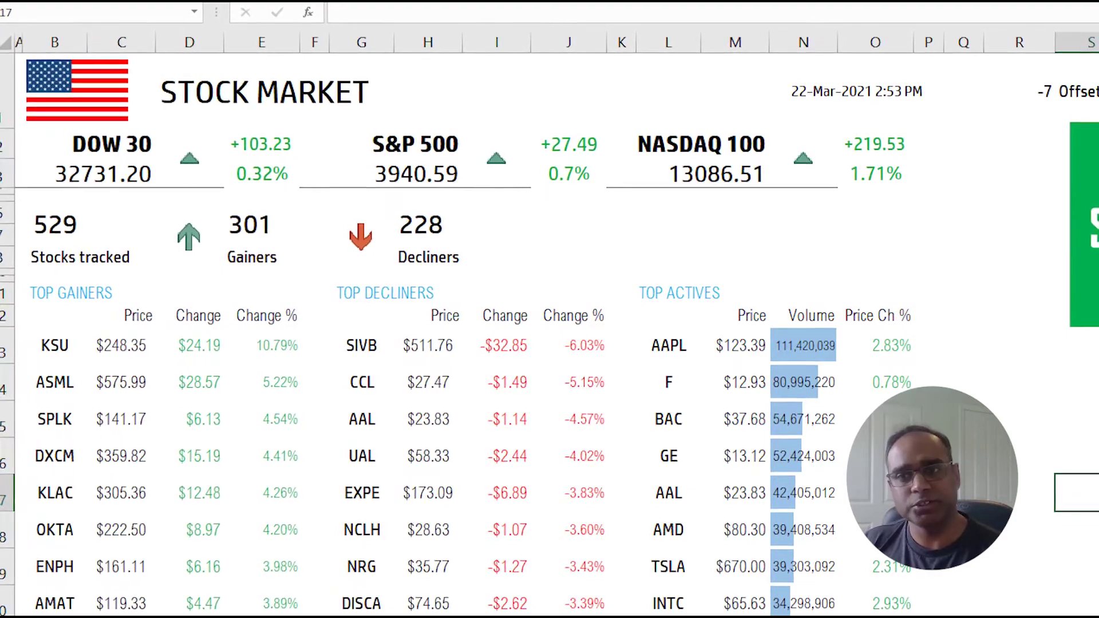
Step: Check the N1 last-trade timestamp, then refresh all linked stock data to 23-Mar-2021 3:33 PM
left_click(856, 92)
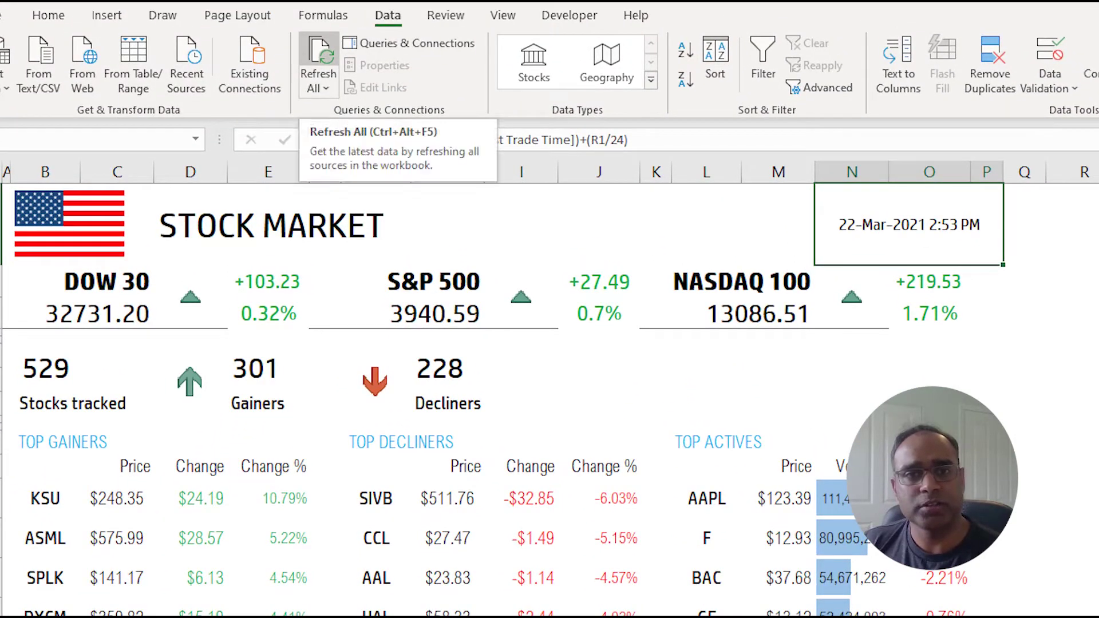
left_click(319, 63)
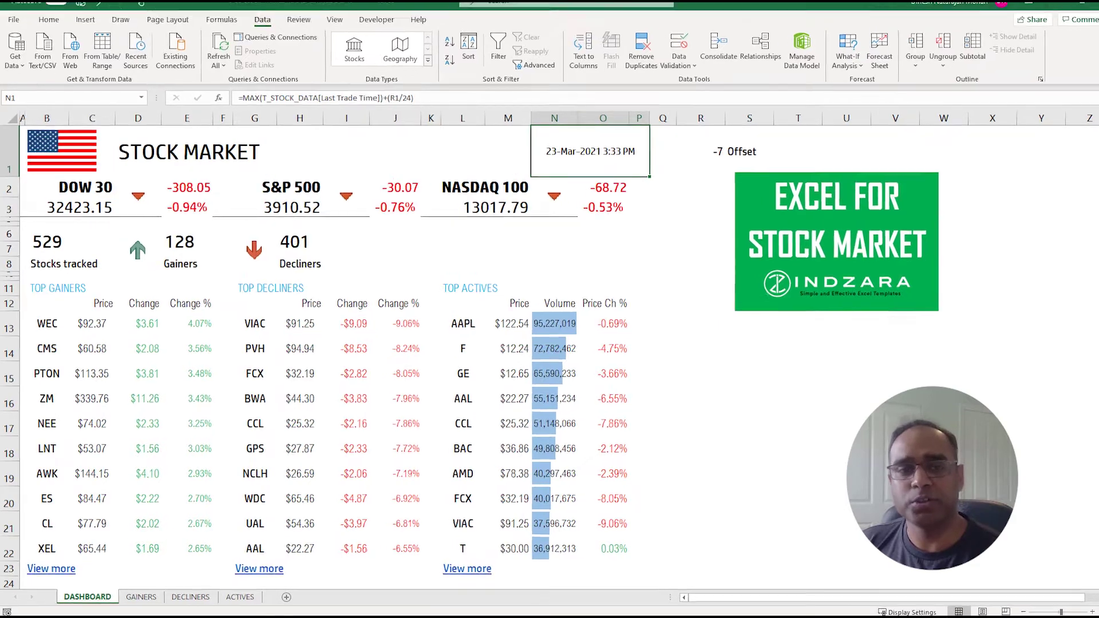
left_click(48, 247)
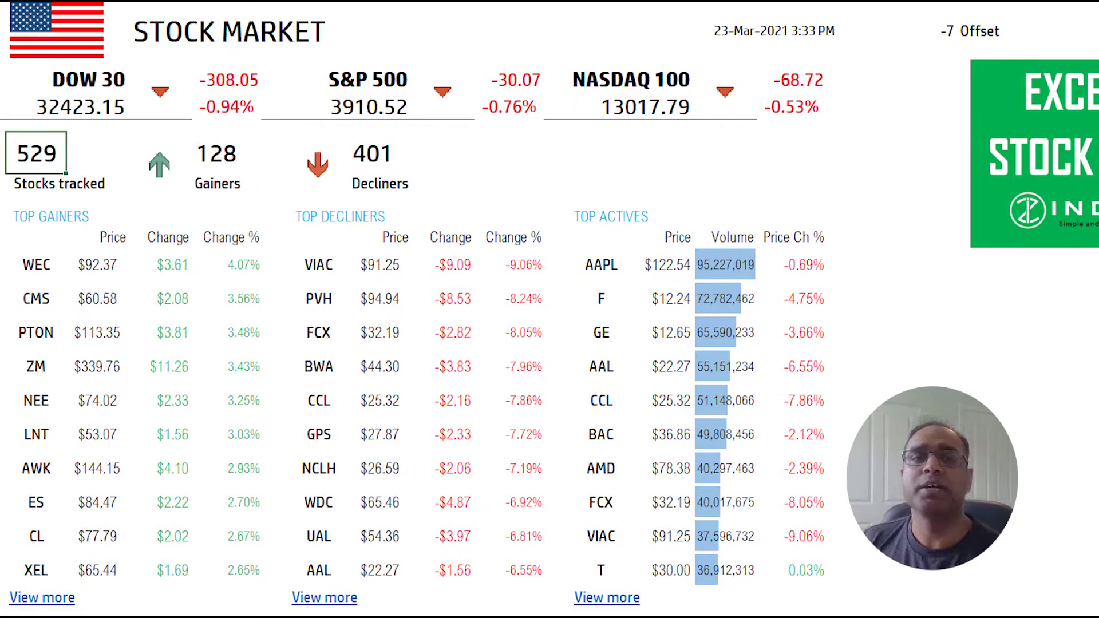
left_click(227, 153)
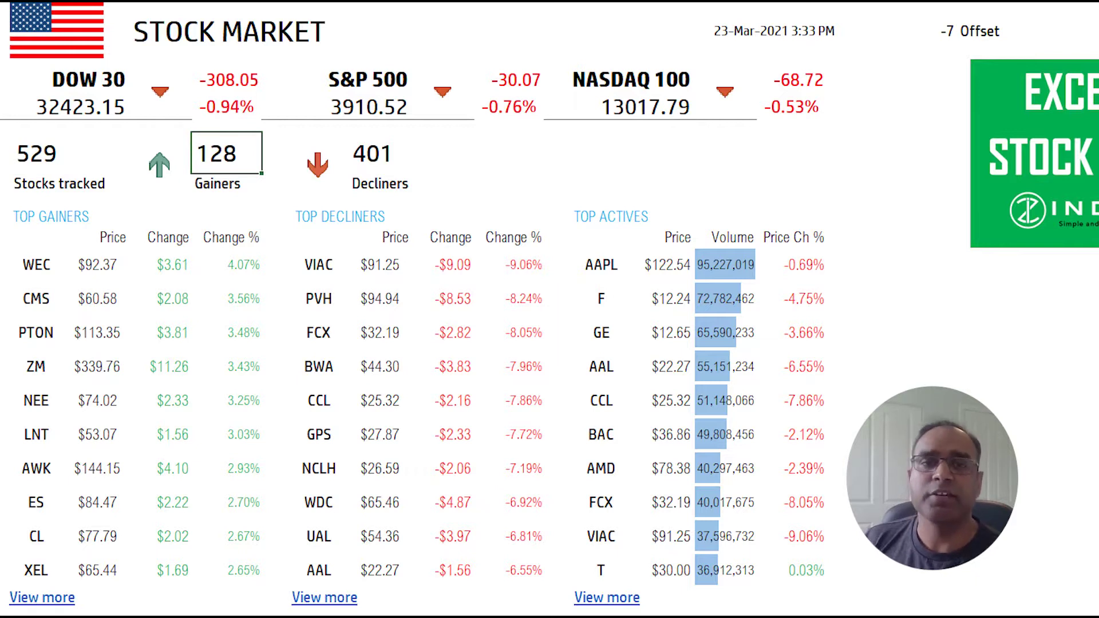
left_click(380, 153)
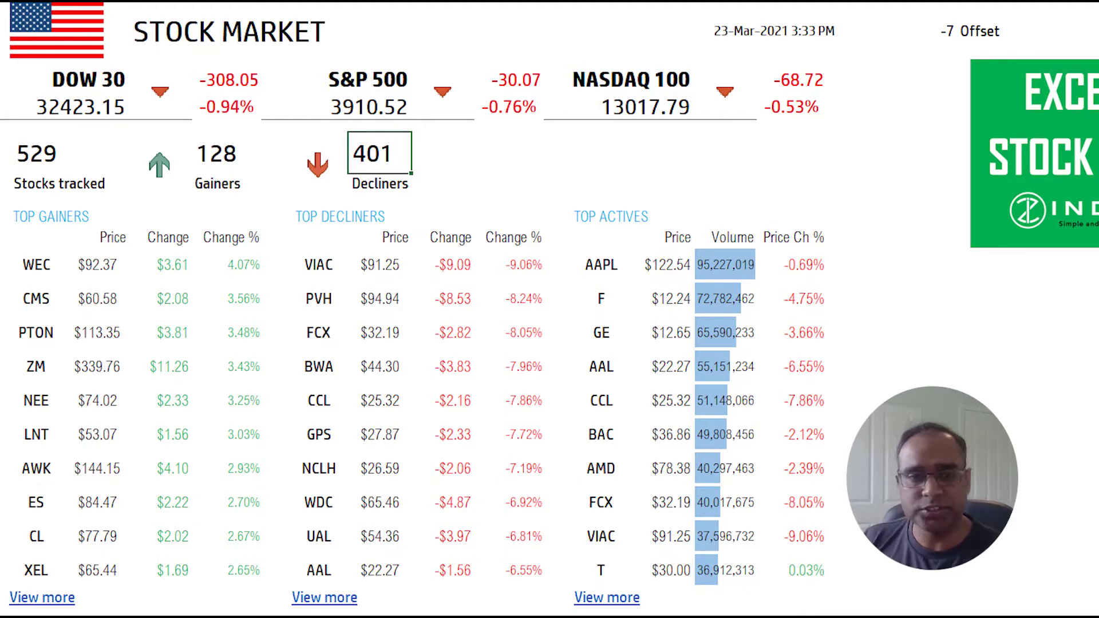
left_click(227, 265)
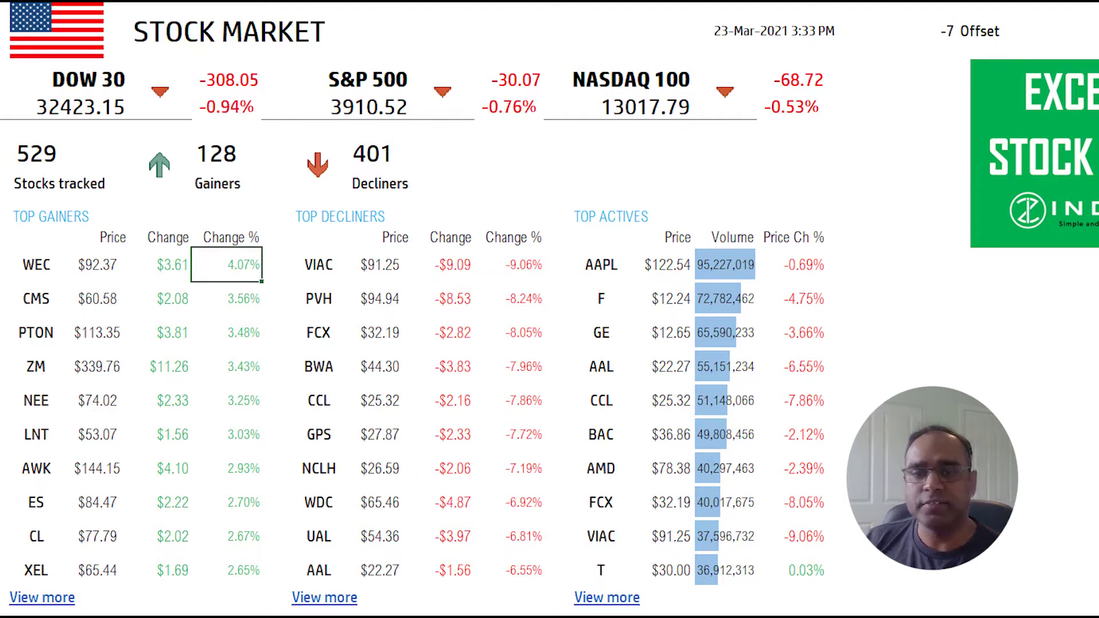
left_click(509, 265)
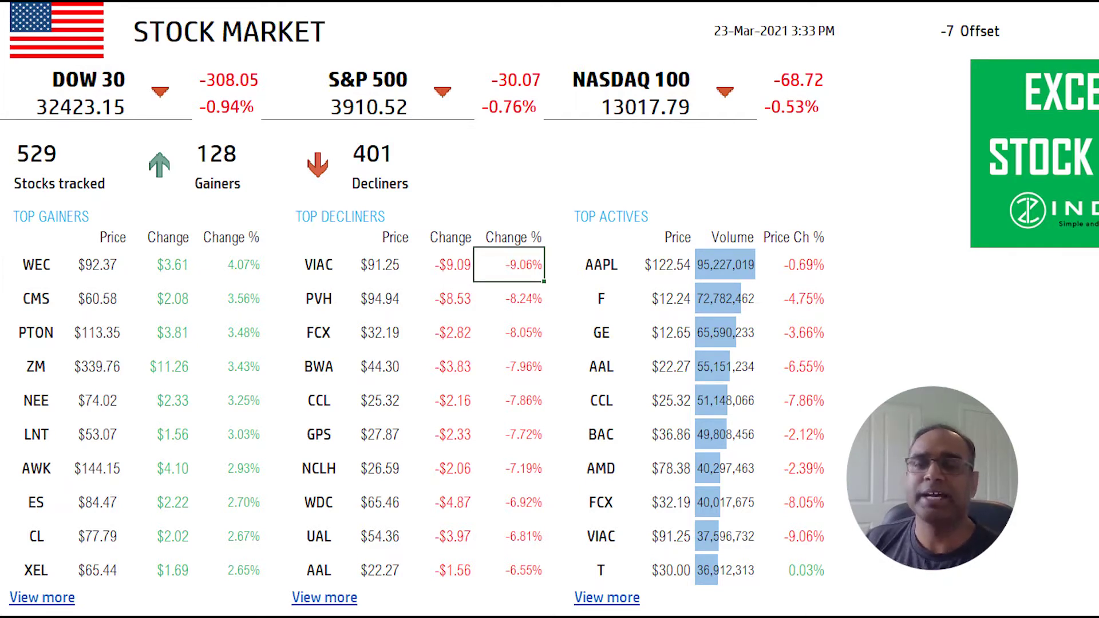
left_click(601, 265)
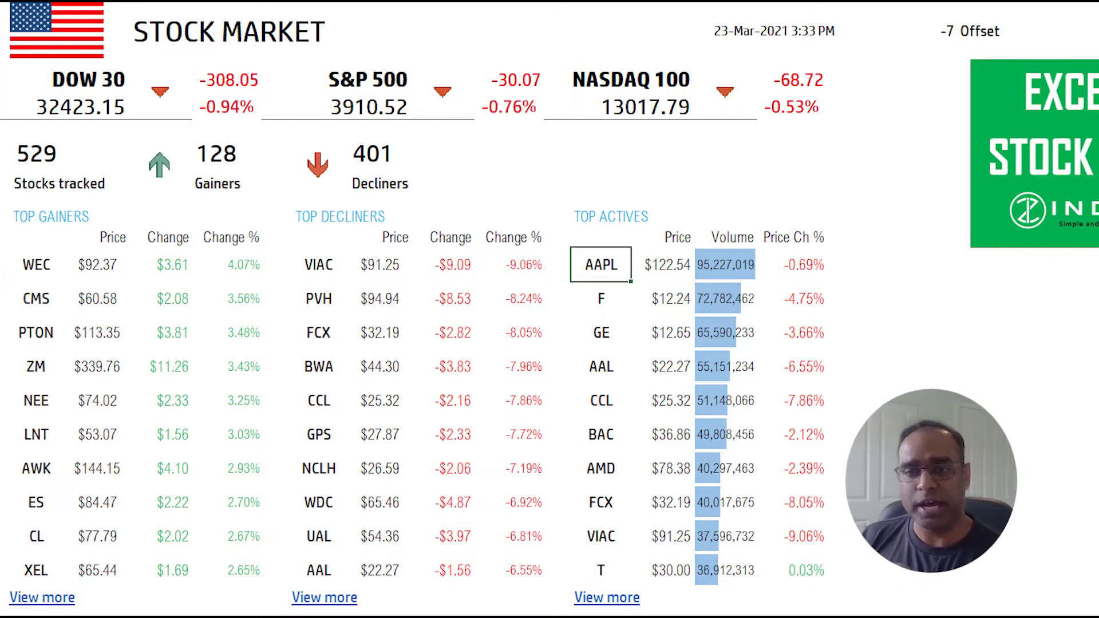
left_click(725, 265)
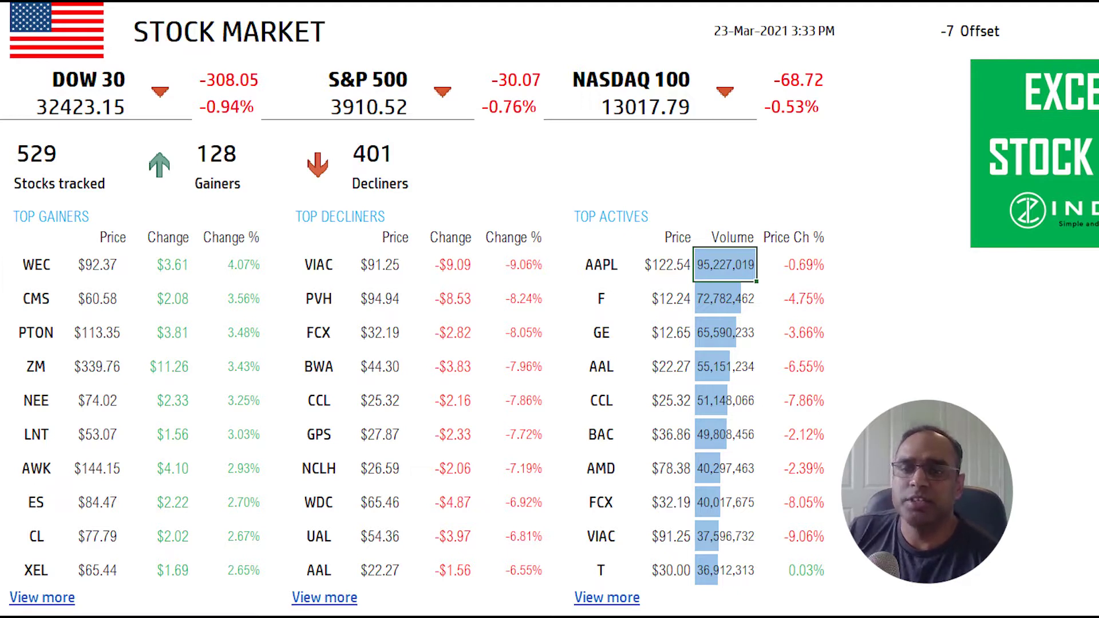
left_click(791, 265)
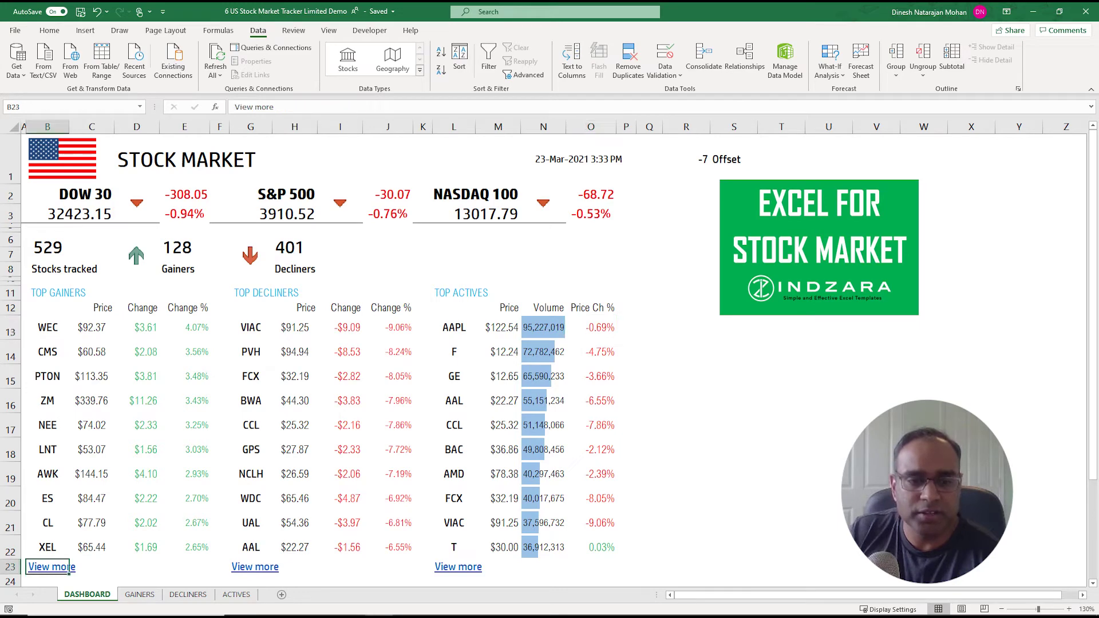
Step: Jump to the GAINERS sheet via View more and inspect the top gainer, WEC
left_click(51, 567)
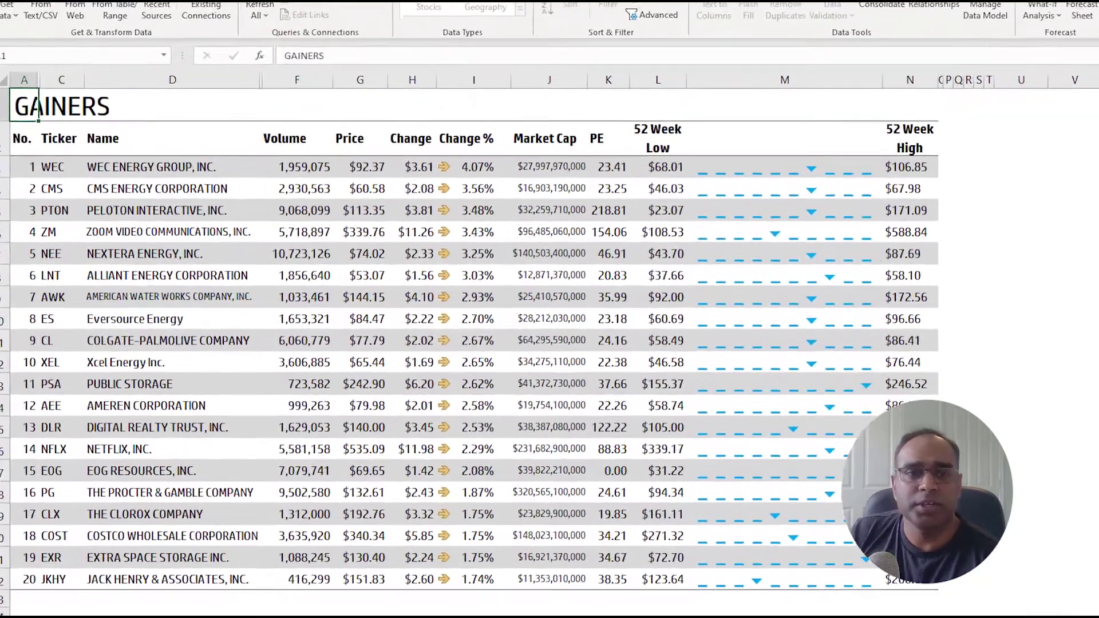
left_click(146, 194)
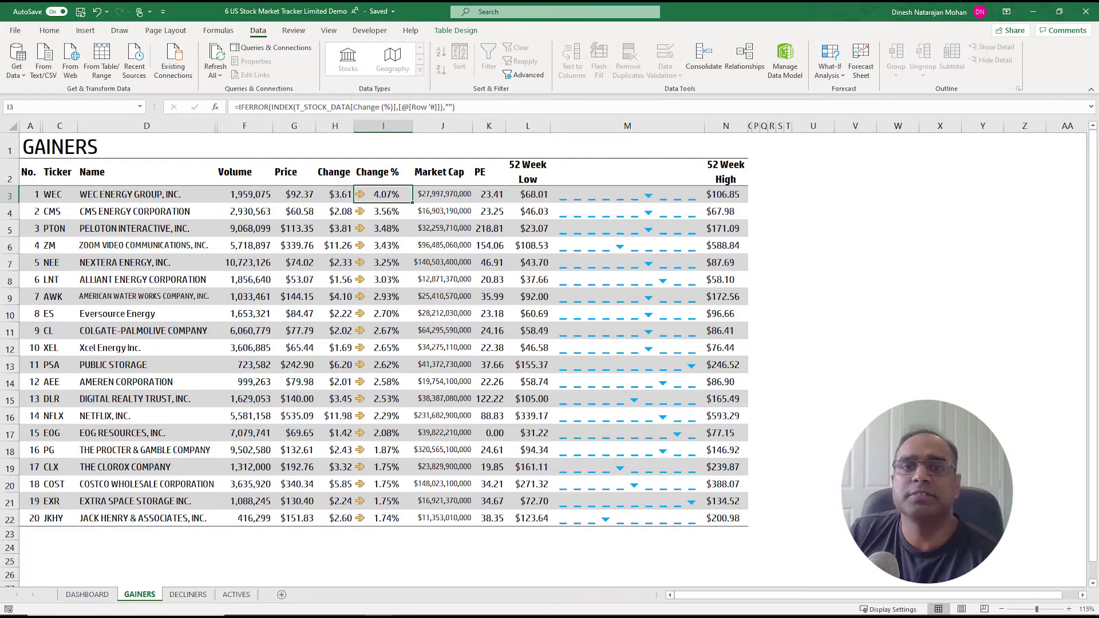
left_click(218, 30)
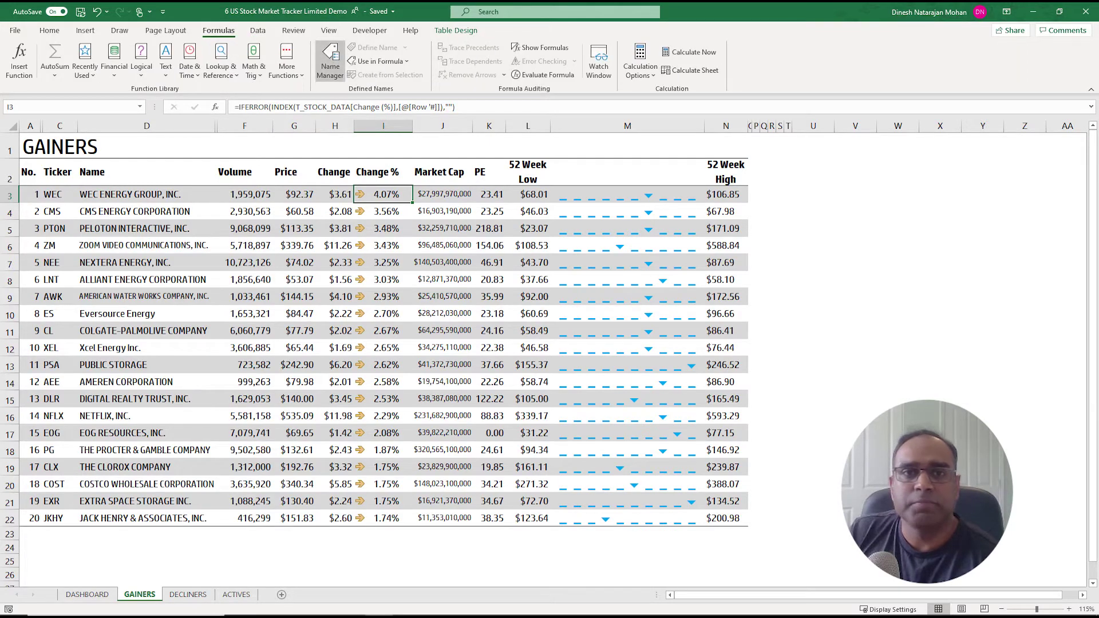
left_click(49, 29)
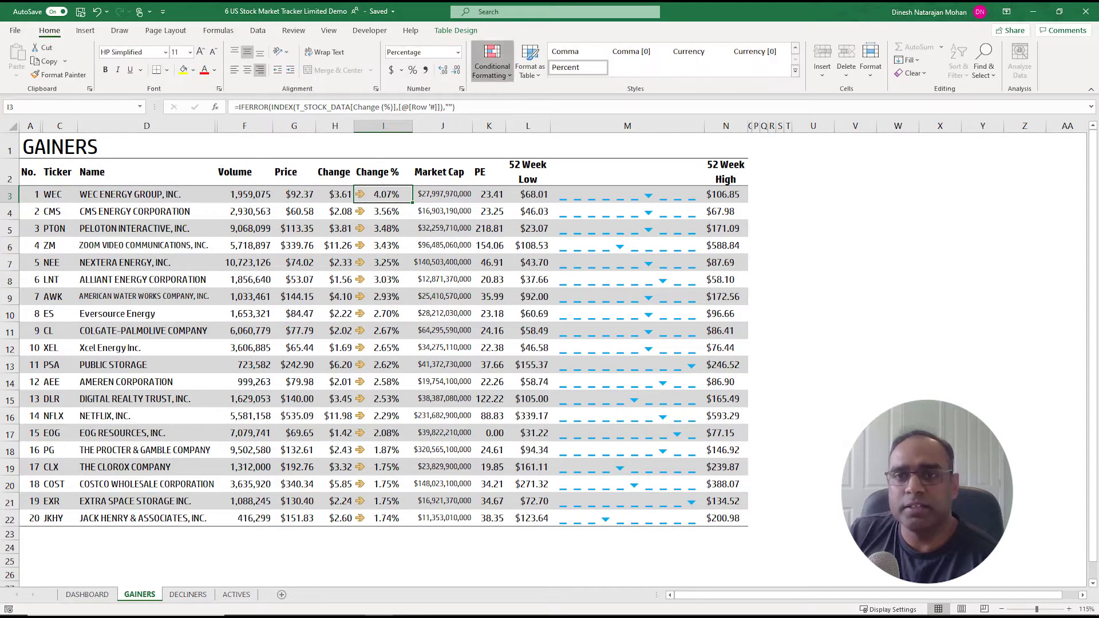
Step: Edit the Change % icon set rule so the green arrow threshold is 0.02 instead of 0.05, and apply it
left_click(492, 60)
left_click(517, 263)
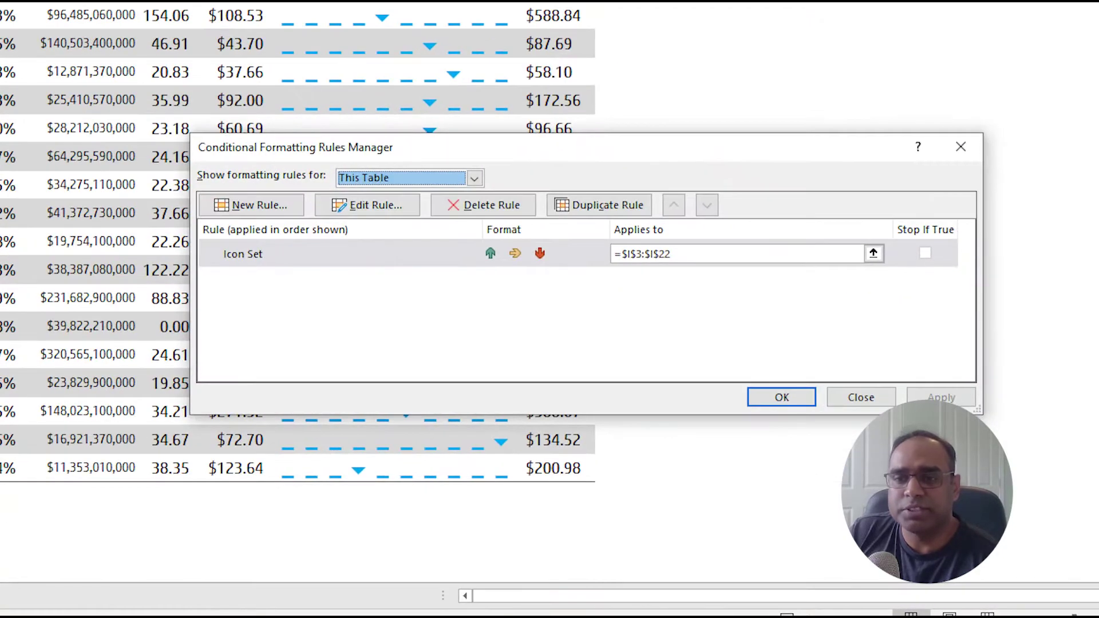
left_click(344, 254)
left_click(367, 205)
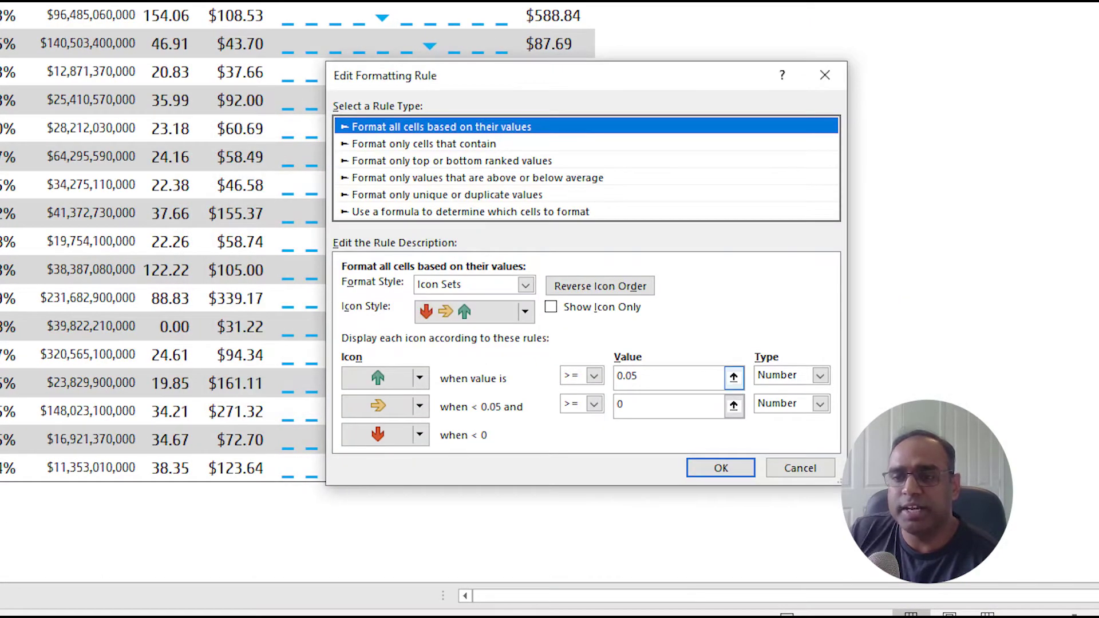
left_click_drag(636, 376, 609, 376)
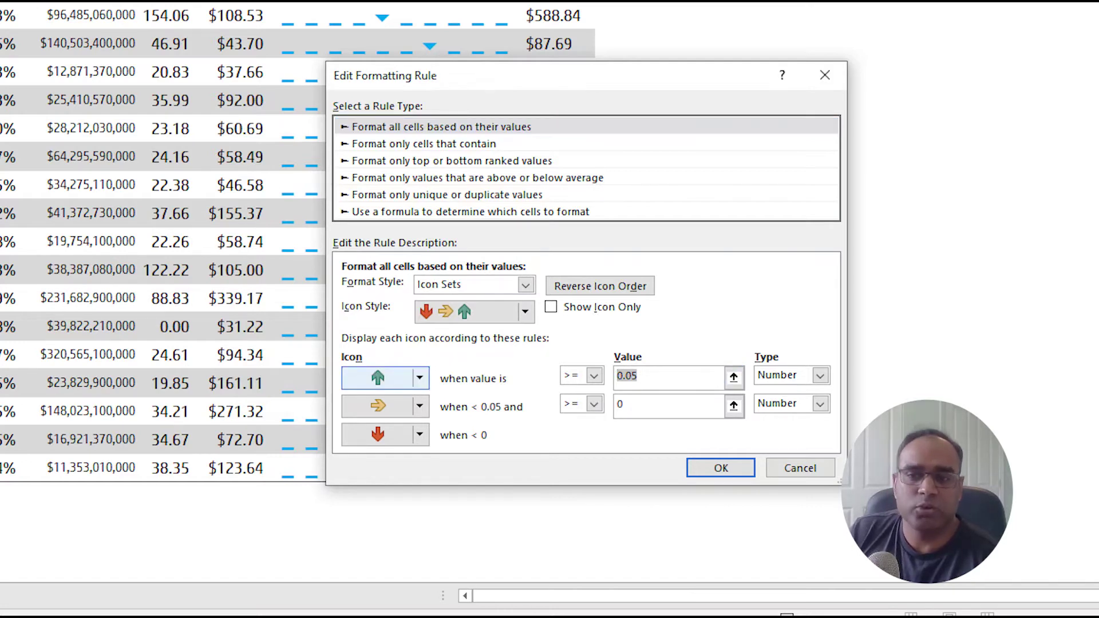
left_click_drag(629, 405, 615, 405)
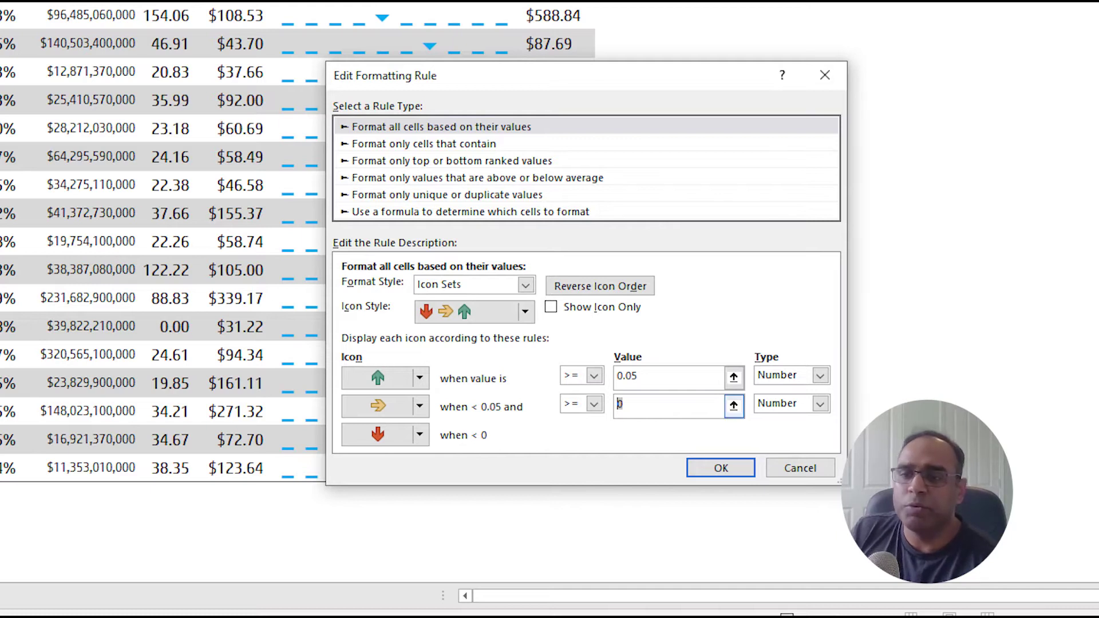
left_click_drag(638, 376, 612, 377)
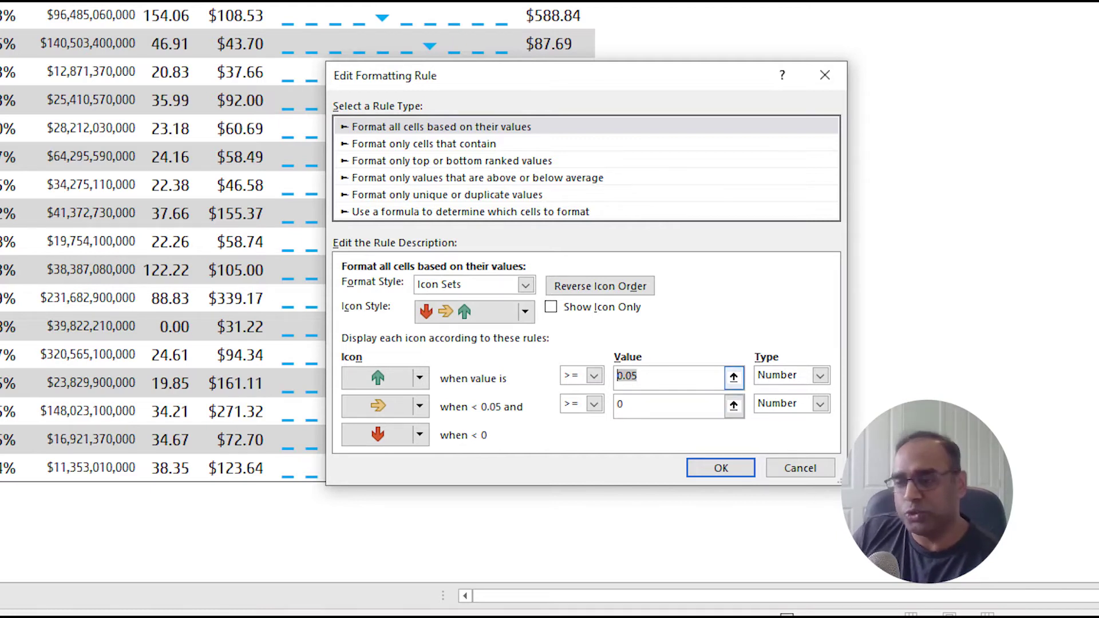
key("Right")
key("Right")
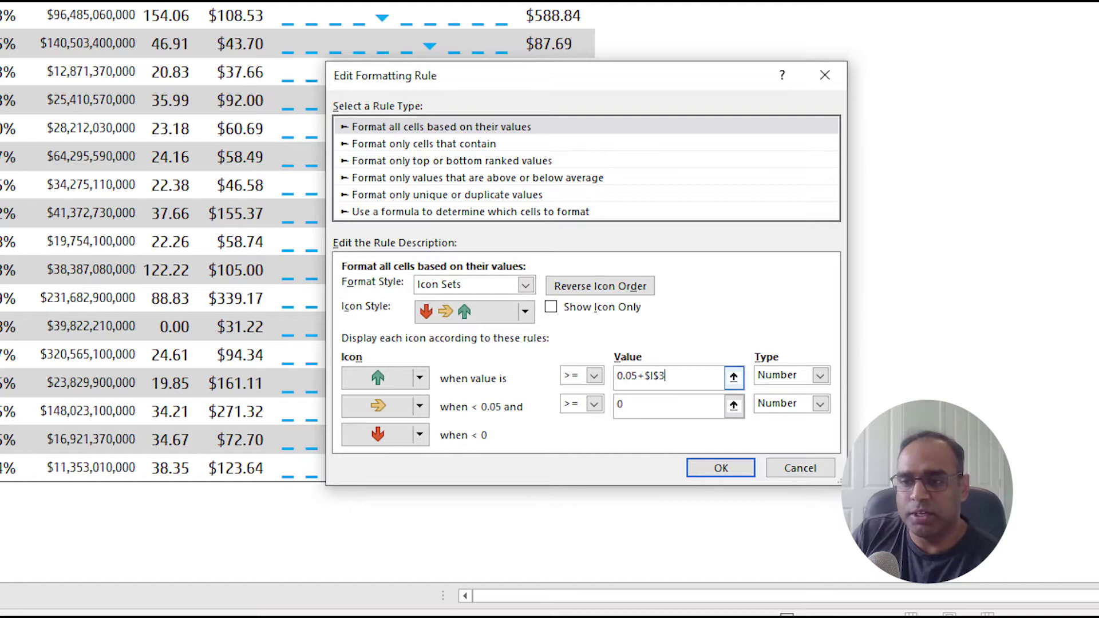
key("BackSpace")
key("BackSpace")
key("BackSpace")
key("BackSpace")
key("BackSpace")
key("BackSpace")
key("BackSpace")
type("02")
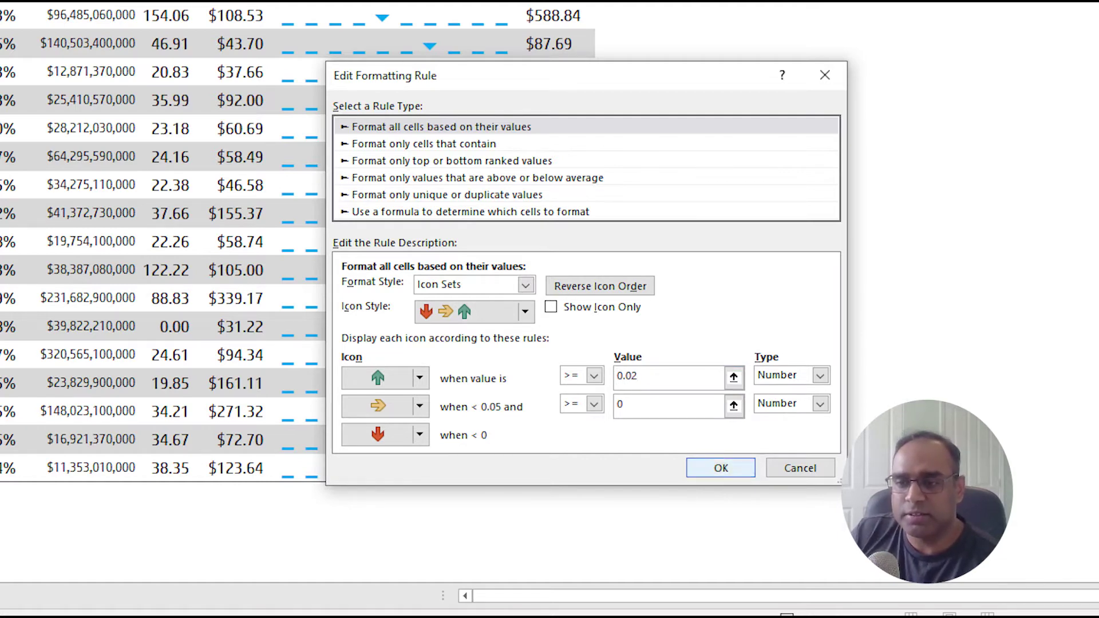
key("Return")
left_click(941, 397)
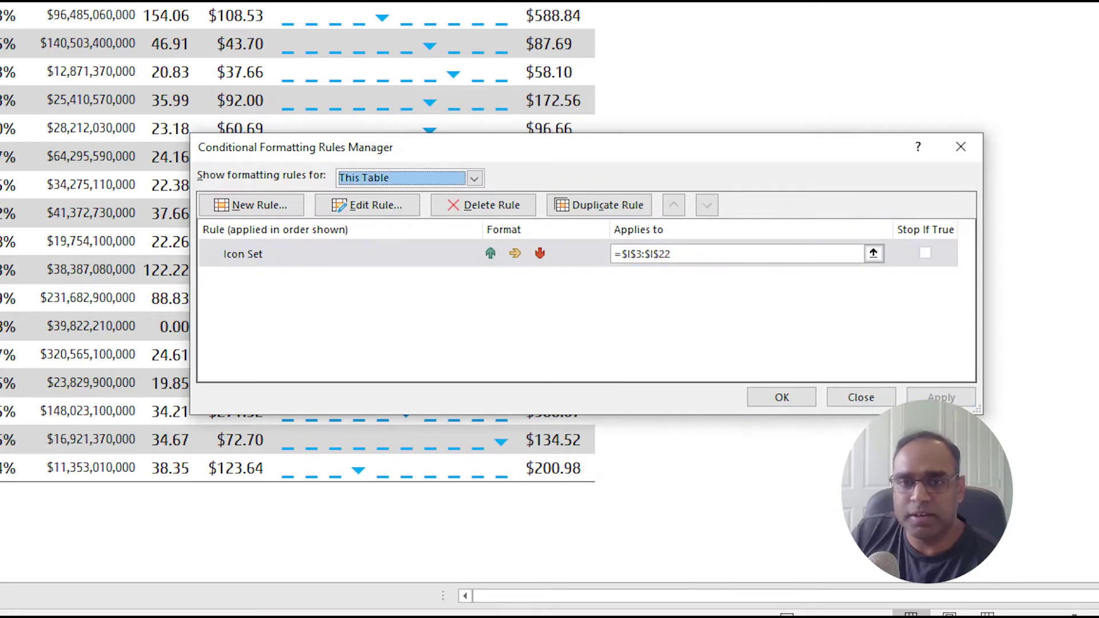
Step: Confirm the rule changes, view the DECLINERS and ACTIVES sheets, then return to DASHBOARD
left_click(781, 396)
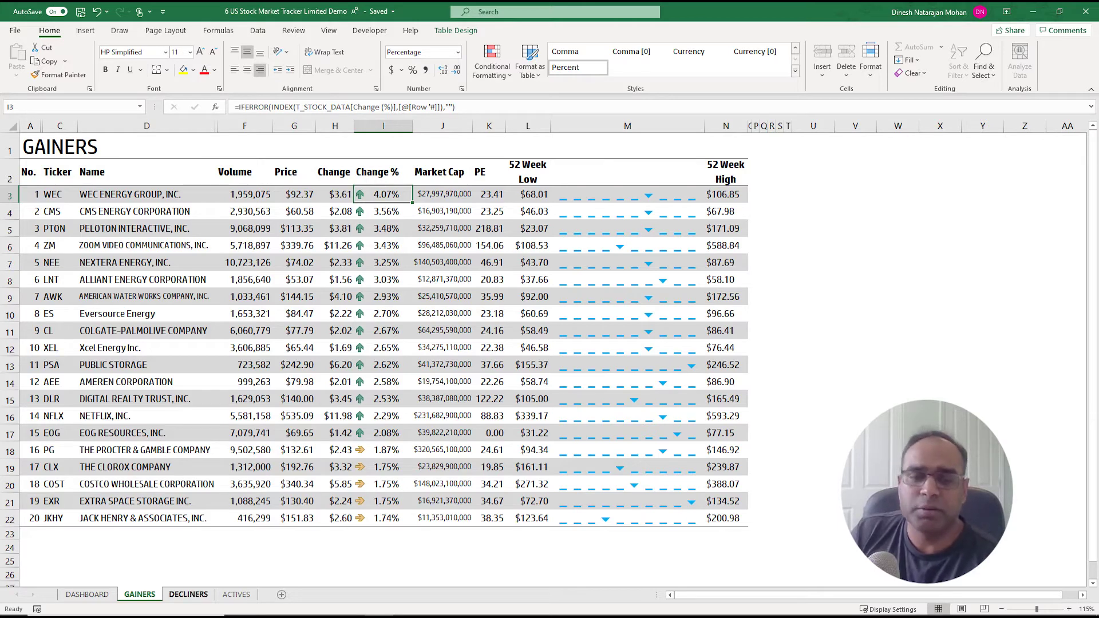
left_click(188, 595)
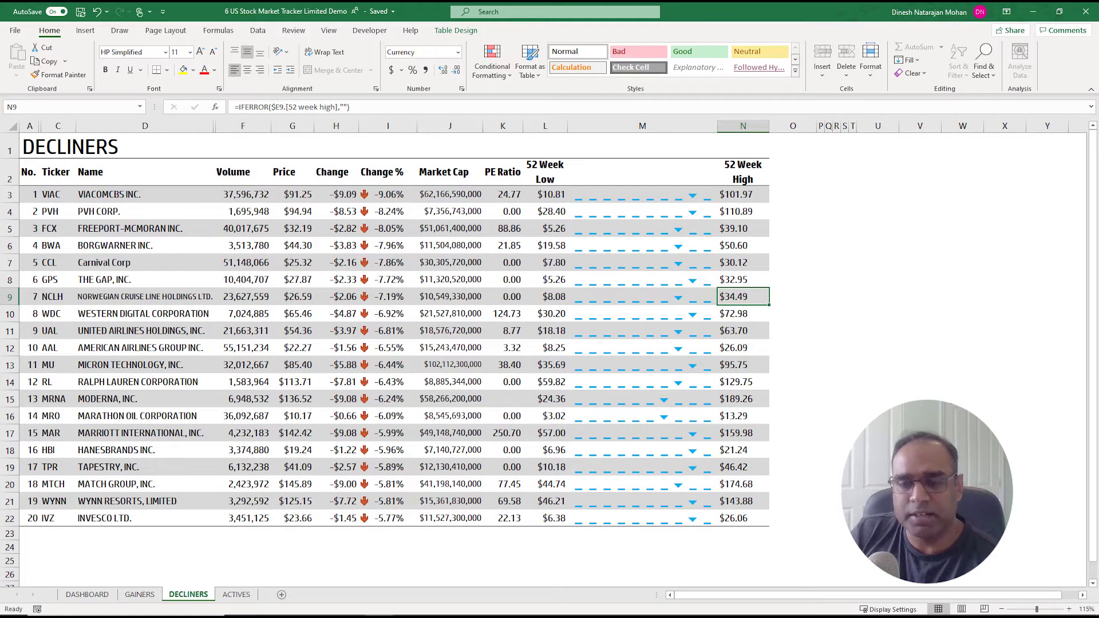
left_click(236, 595)
left_click(236, 595)
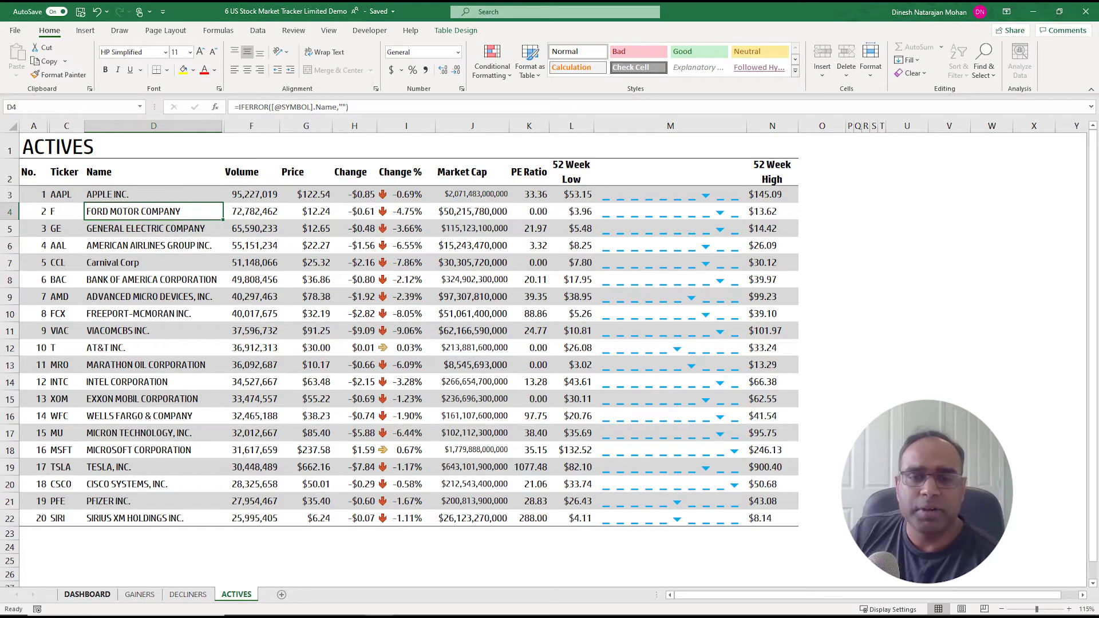
left_click(87, 594)
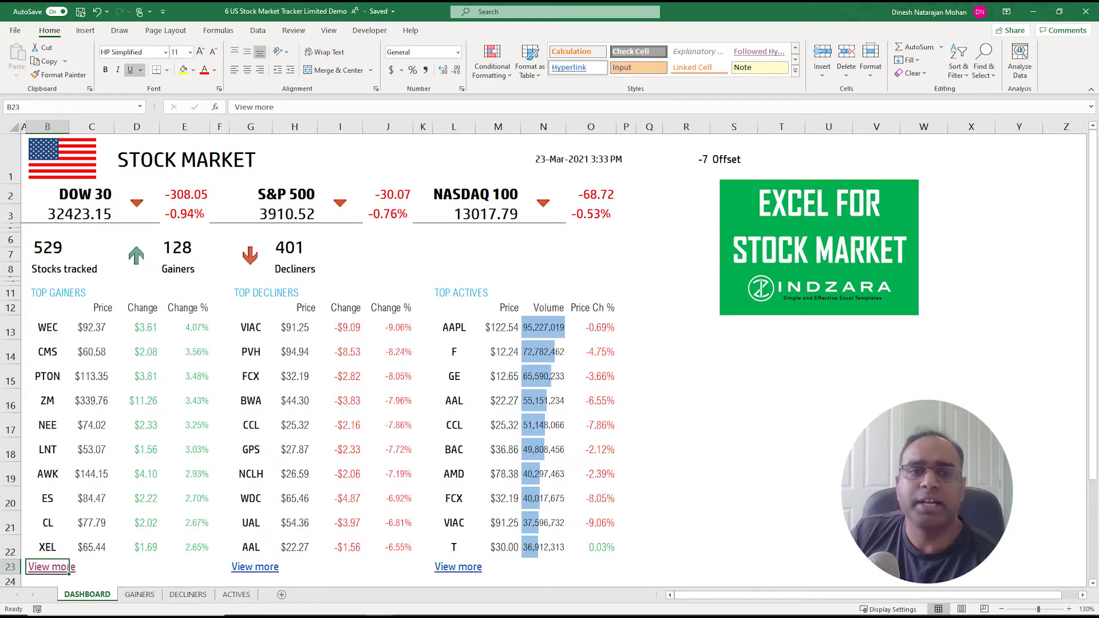
left_click(91, 255)
left_click(48, 248)
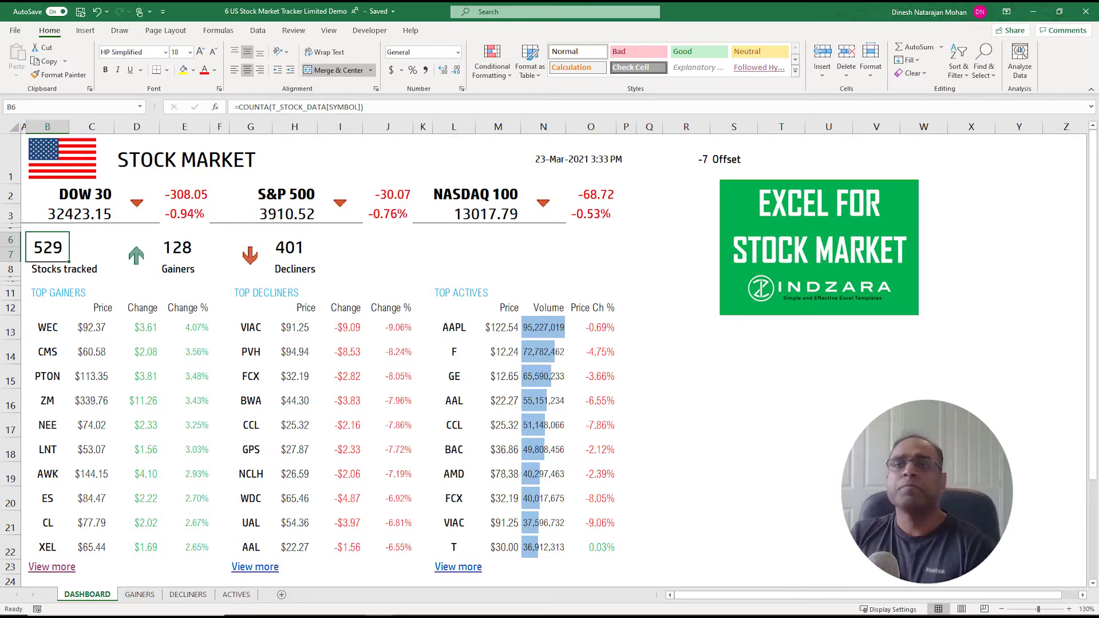
left_click(578, 159)
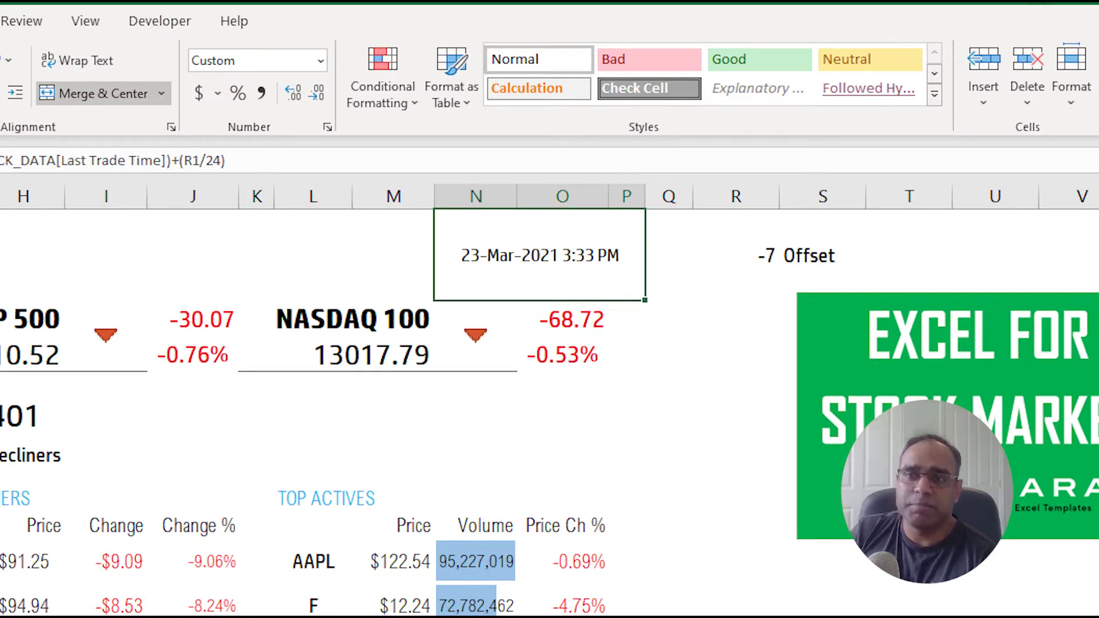
left_click(736, 255)
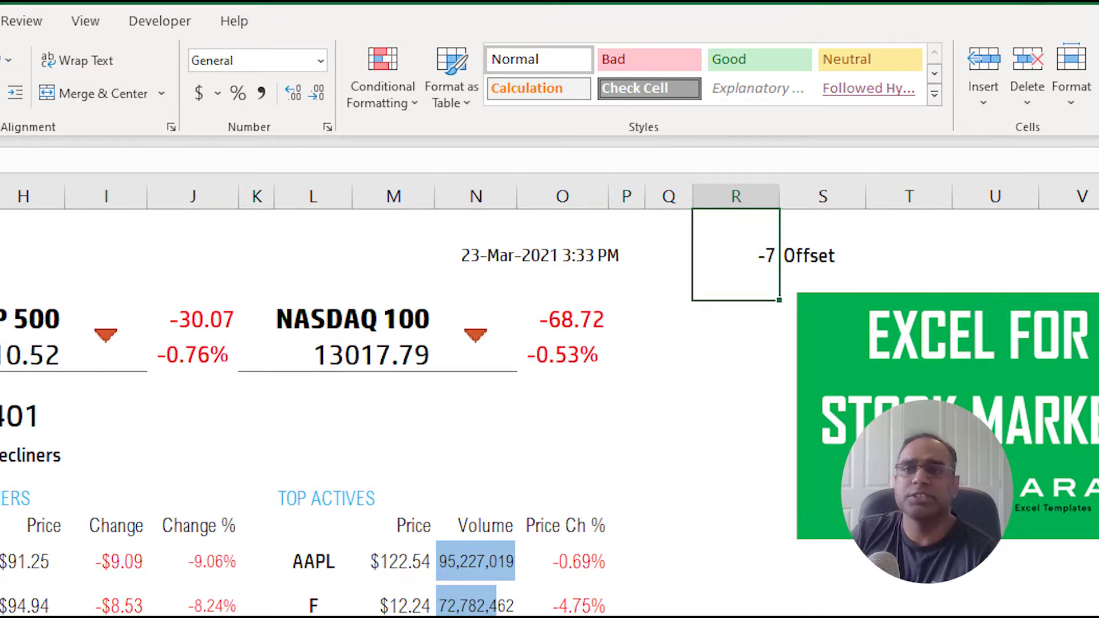
left_click(540, 256)
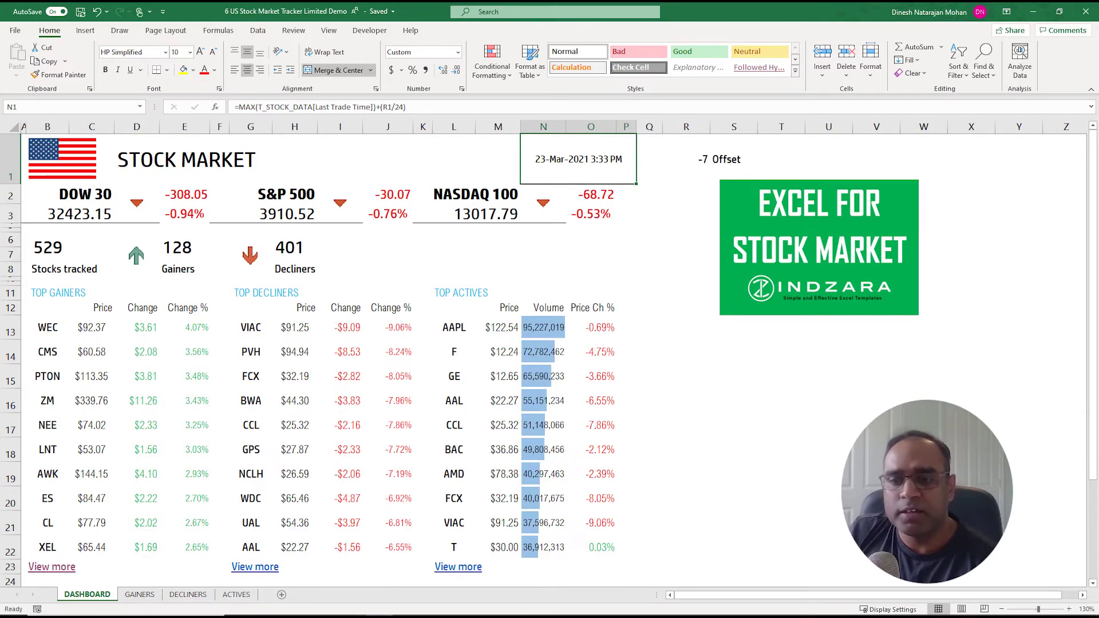
left_click(649, 474)
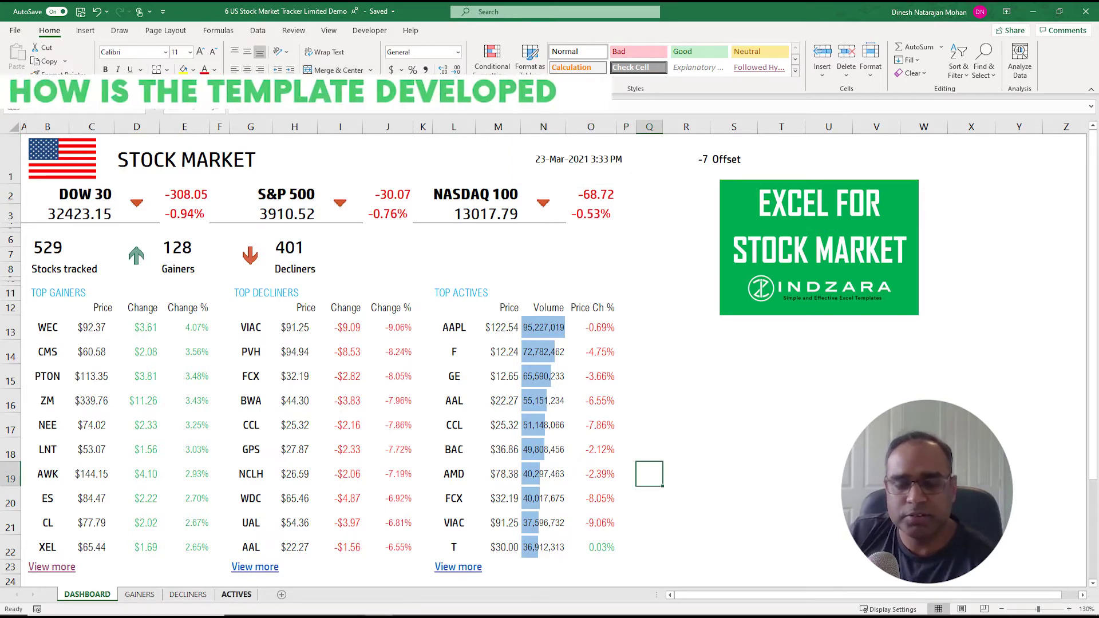
right_click(240, 594)
Step: Unhide the DATA sheet
left_click(287, 572)
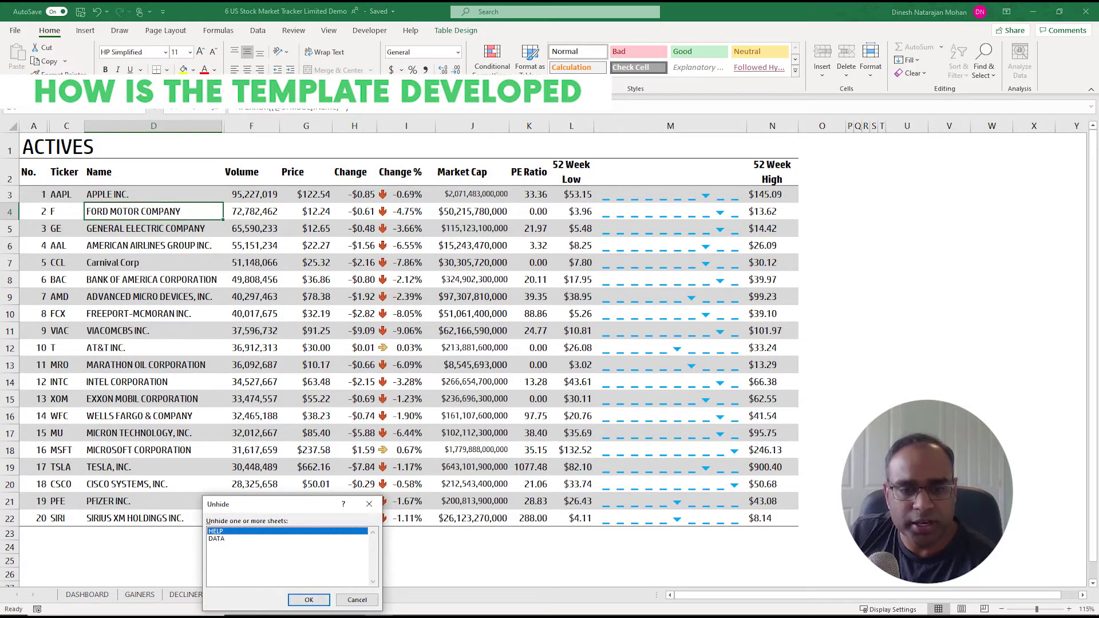
left_click(216, 538)
left_click(309, 599)
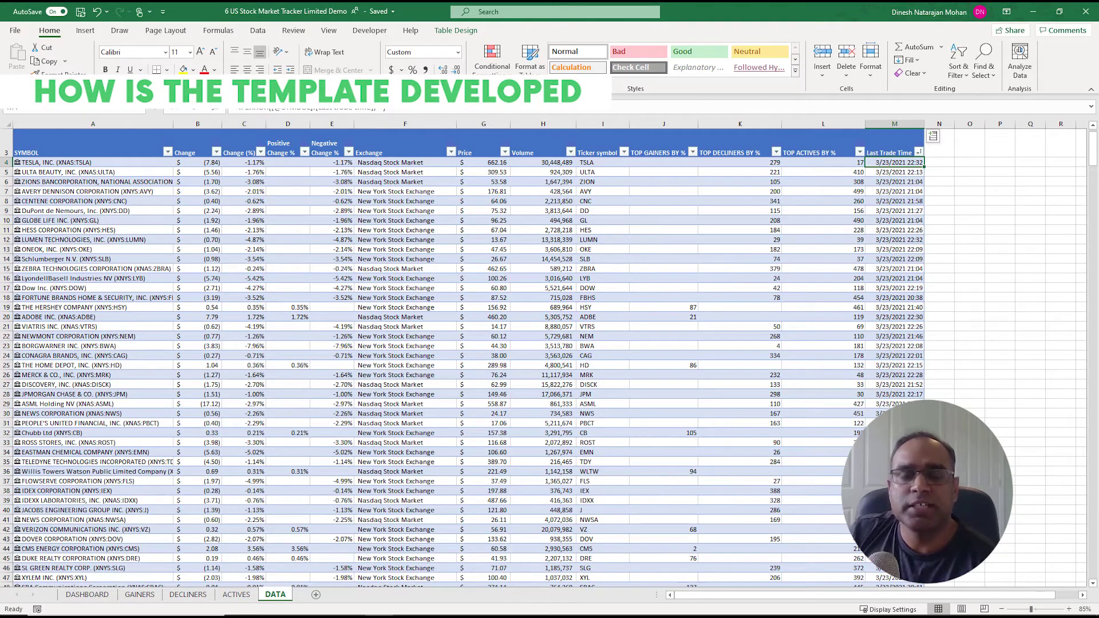
Step: Inspect the SYMBOL column and the TOP GAINERS and TOP DECLINERS BY % ranking formulas
left_click(93, 163)
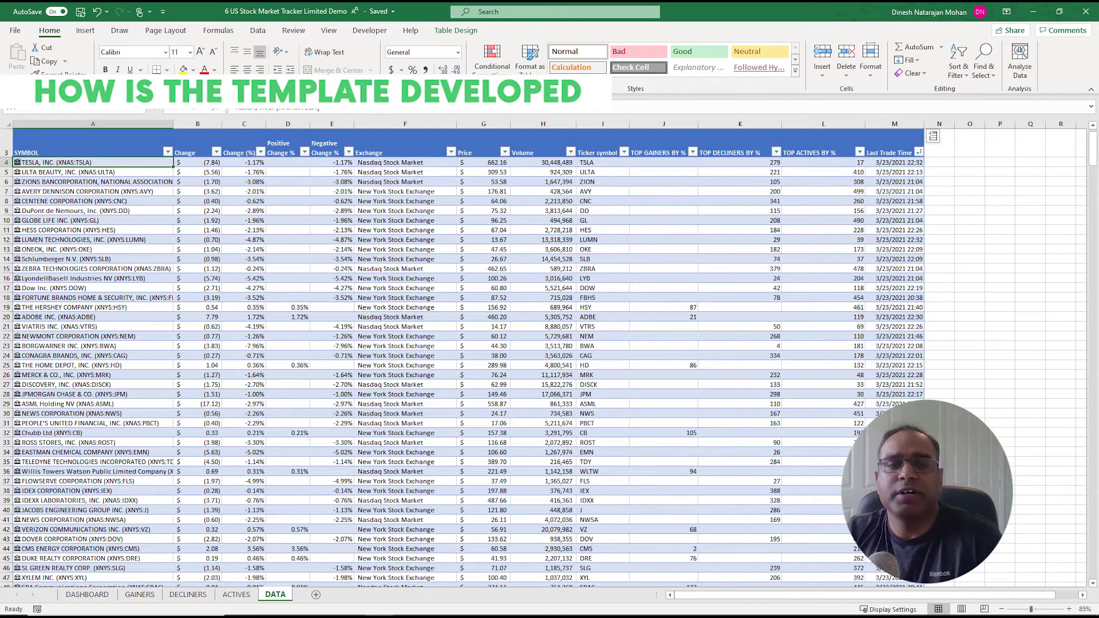
left_click(86, 143)
key("Up")
key("Up")
key("Down")
key("Down")
key("Down")
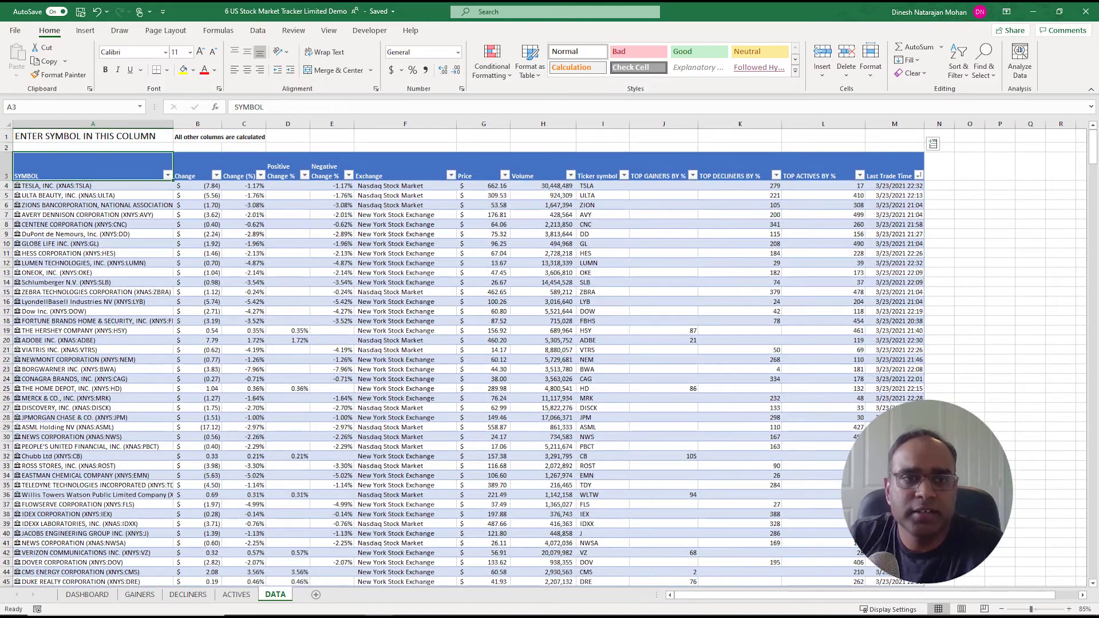
key("ctrl+shift+Down")
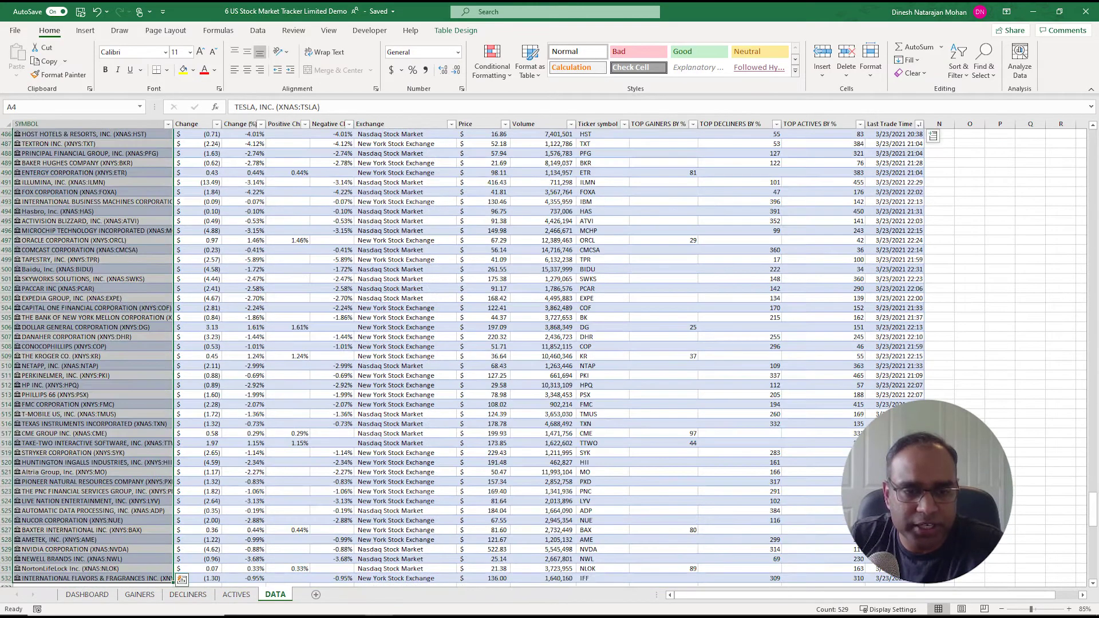
scroll(544, 355, "up", 13)
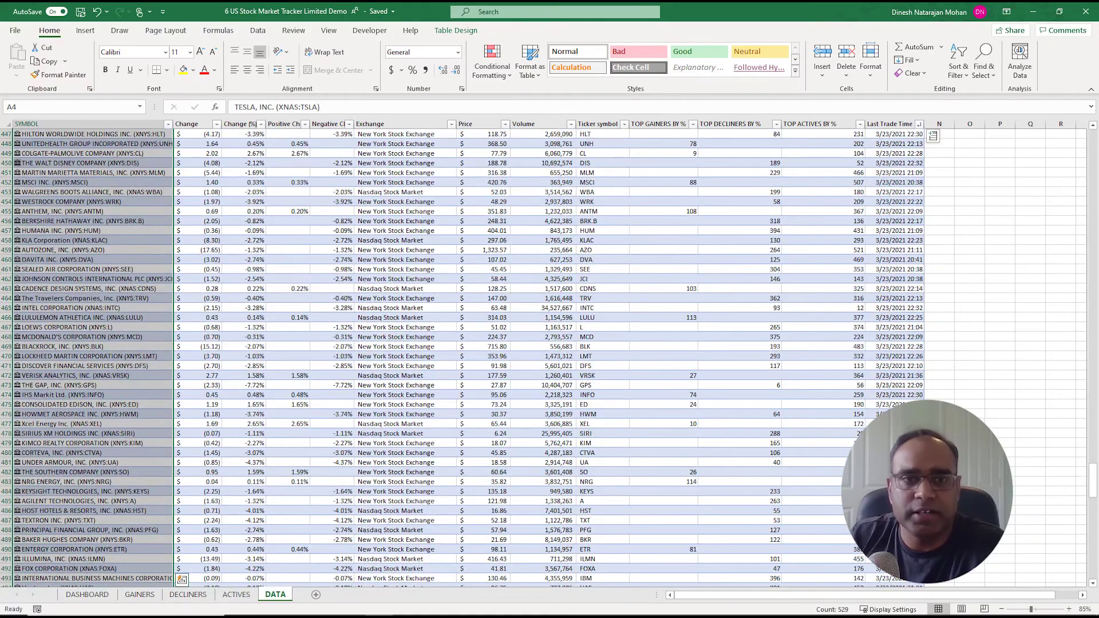
key("ctrl+Up")
key("Down")
key("Right")
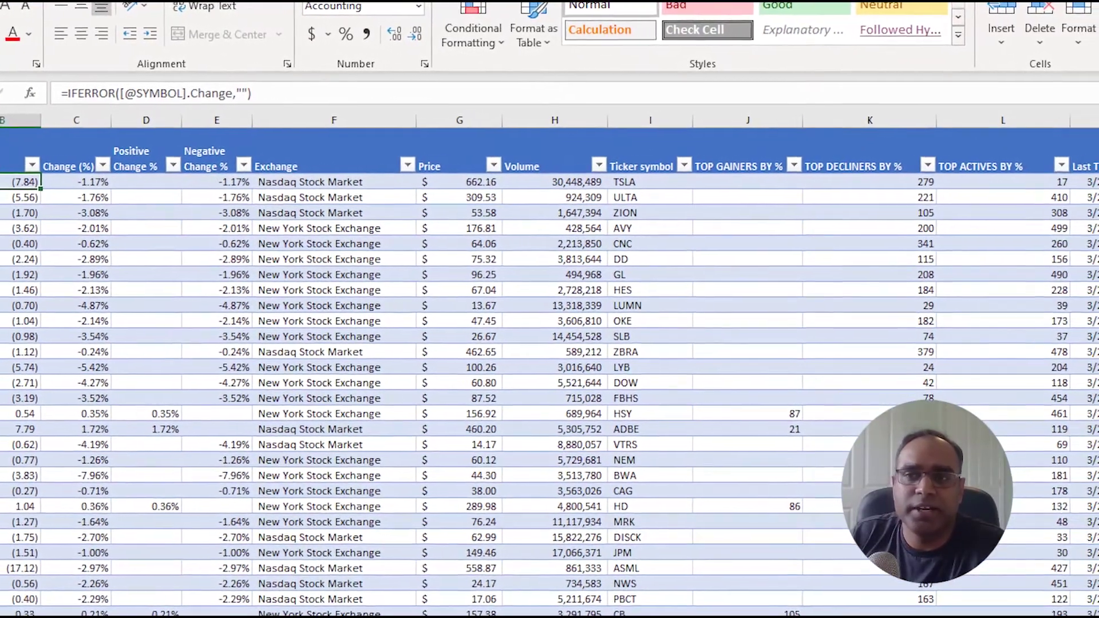
left_click(748, 182)
left_click(870, 182)
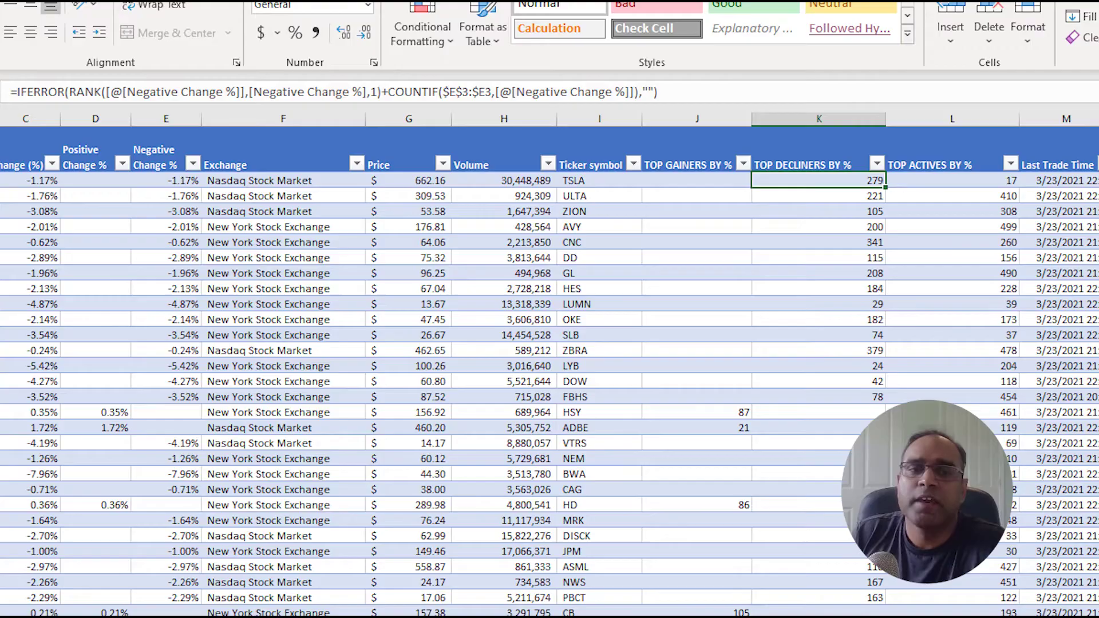
Step: Jump to the last stock record, International Flavors & Fragrances in row 532
left_click(1, 443)
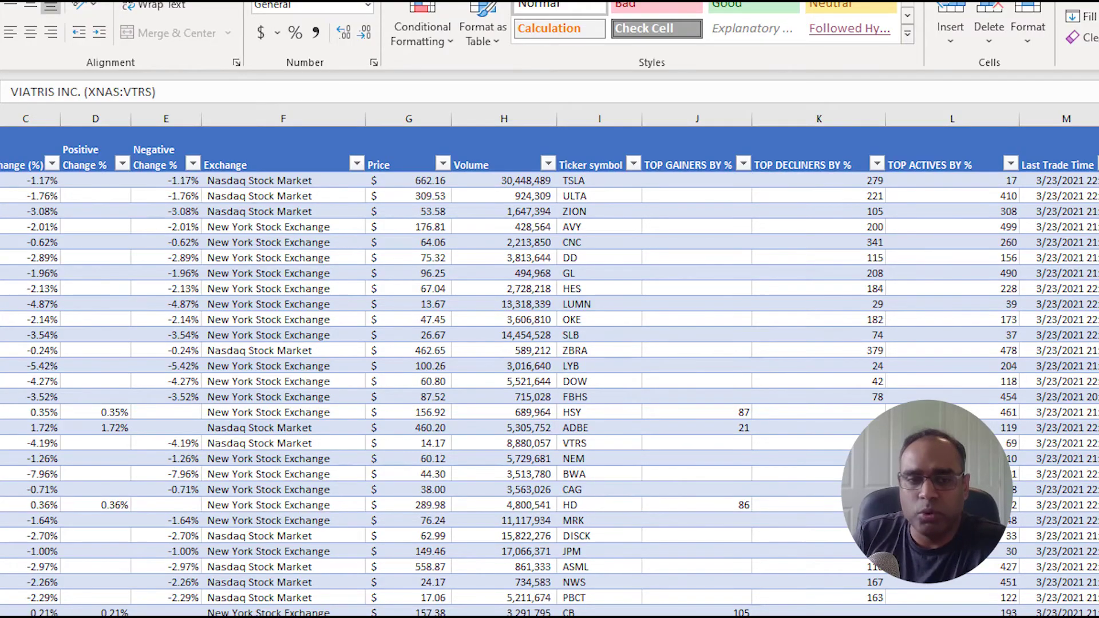
key("ctrl+Down")
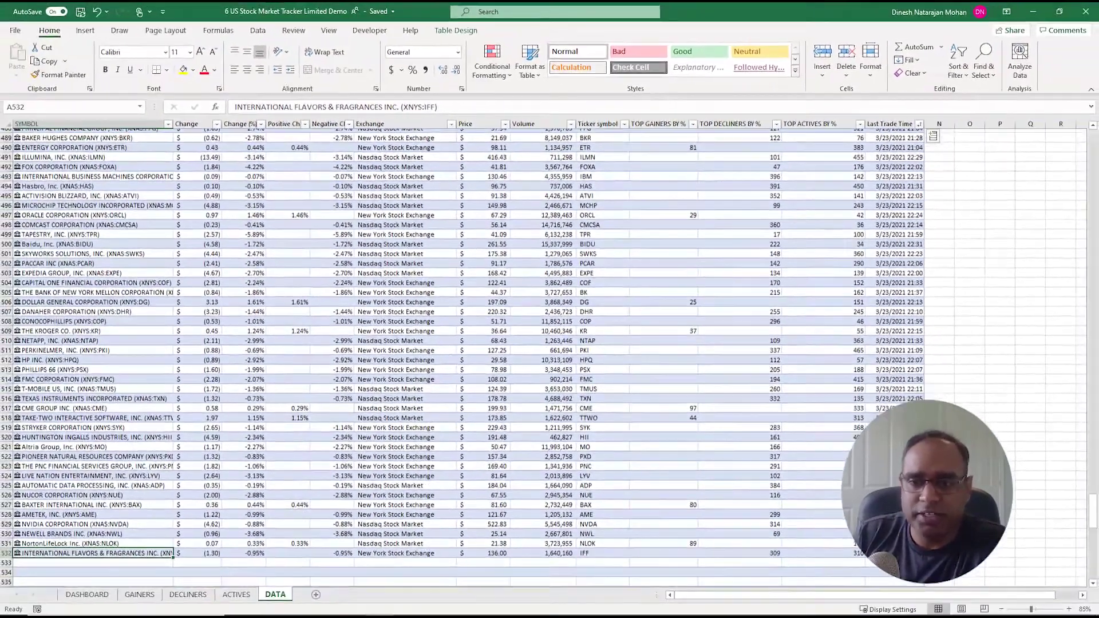
scroll(549, 355, "down", 4)
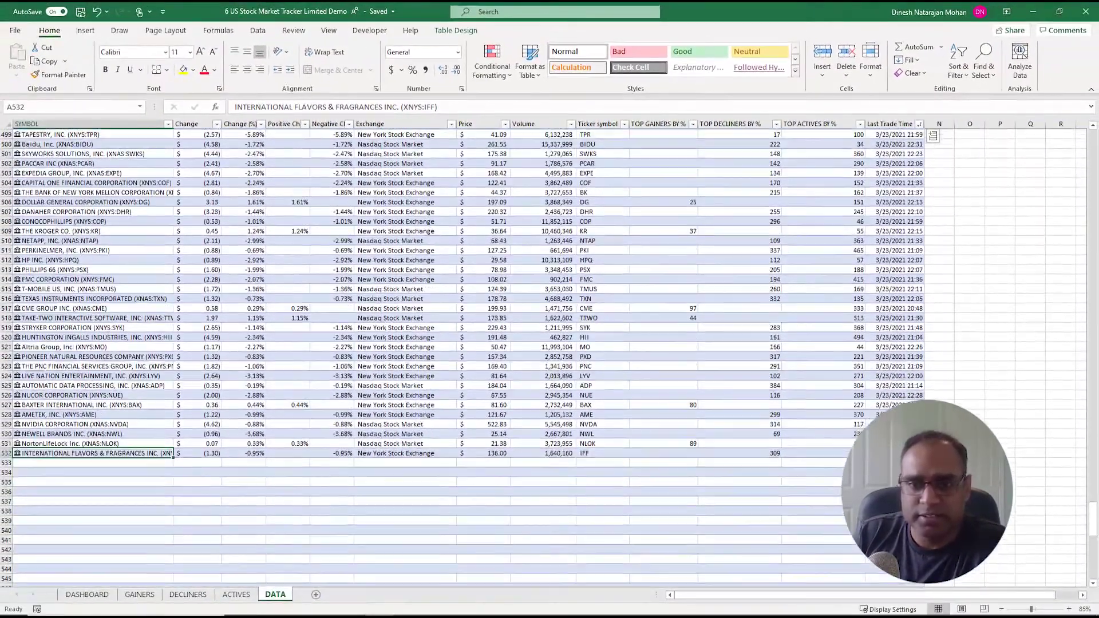
scroll(458, 343, "down", 3)
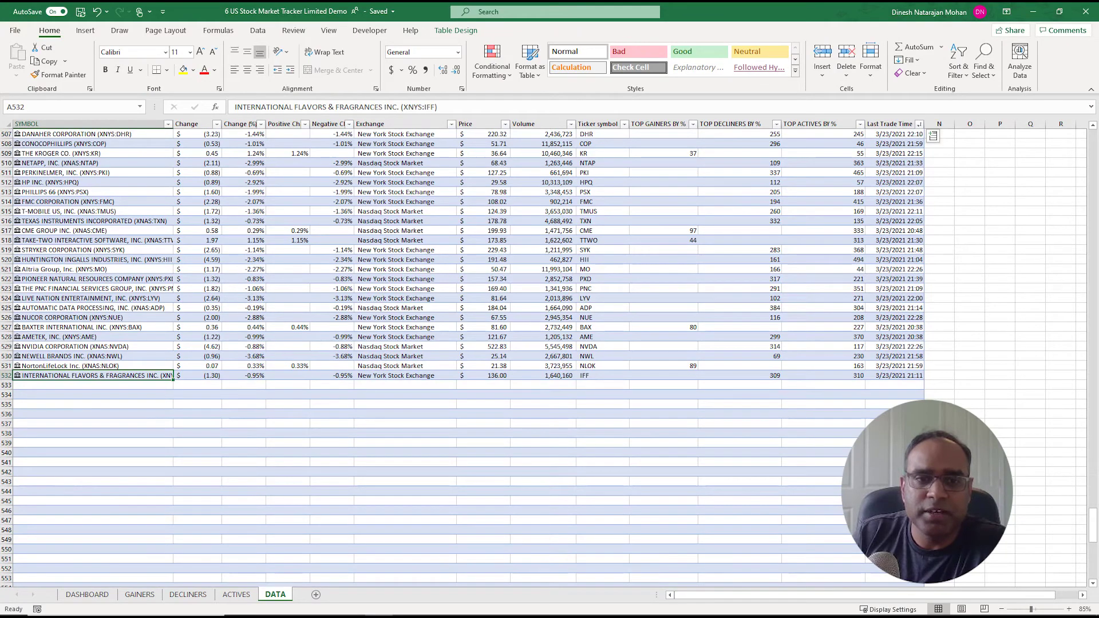
Step: Enter TATA in row 533 to add Tata Communications Limited and confirm 530 stocks tracked
key("Down")
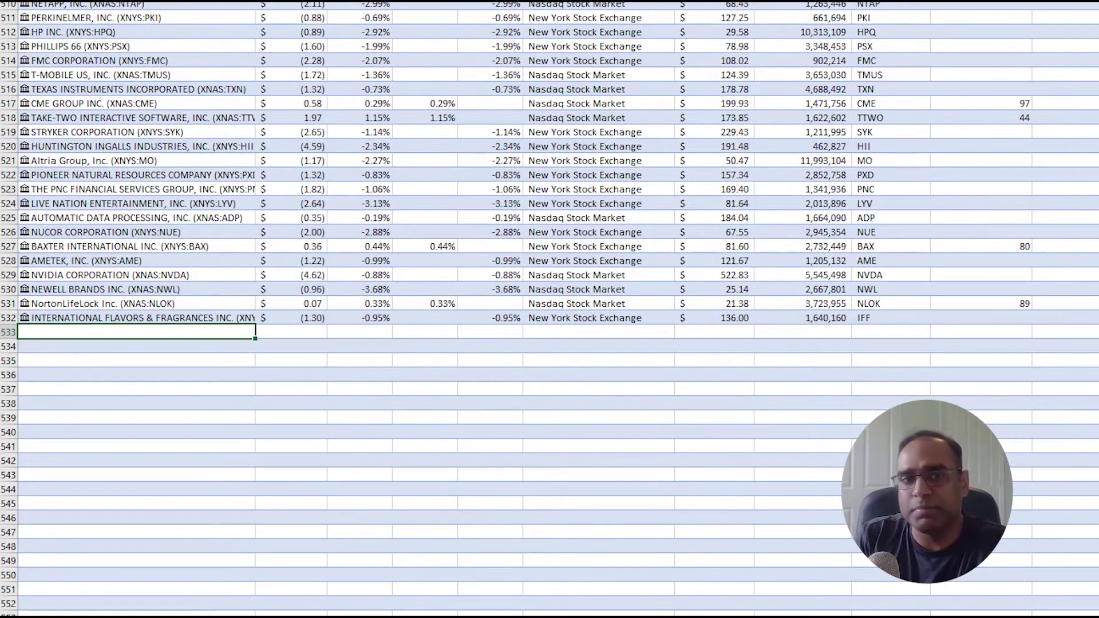
type("T")
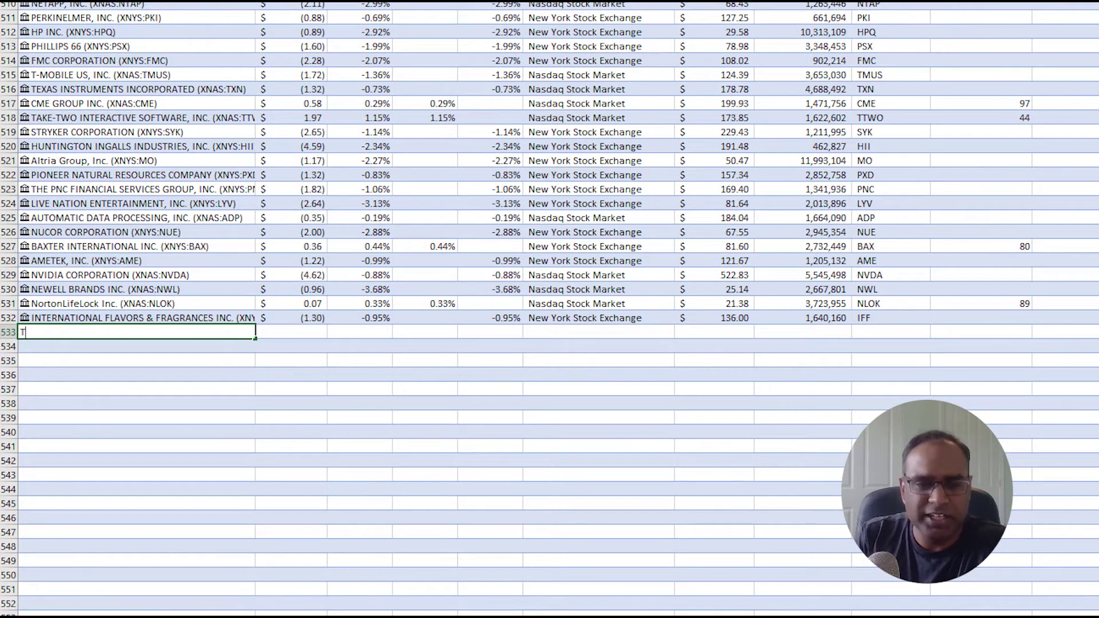
type("ATA")
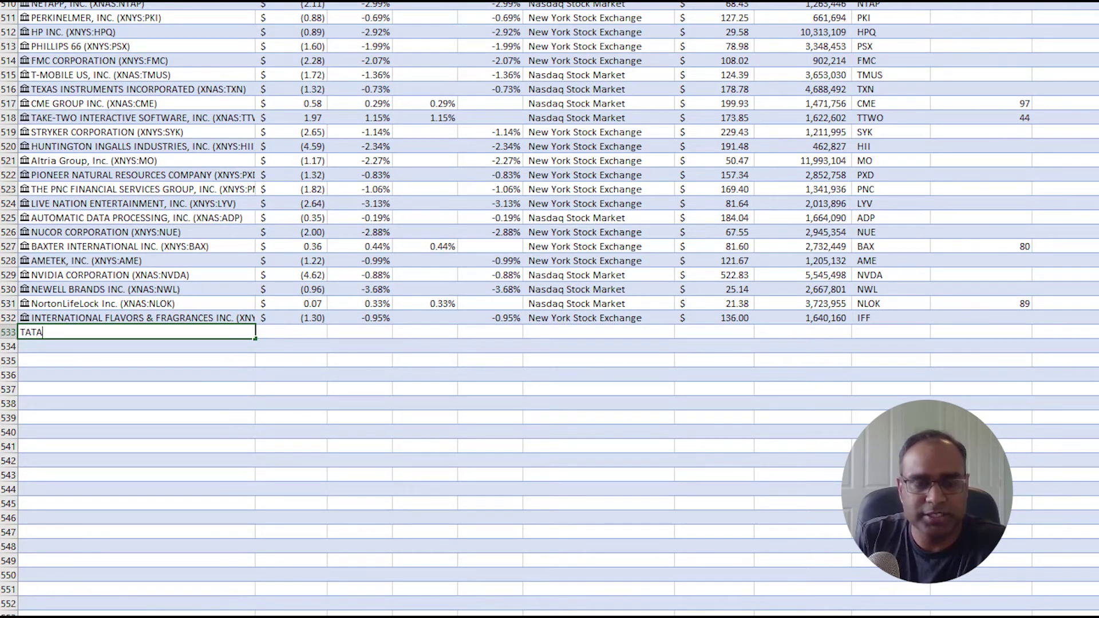
key("Return")
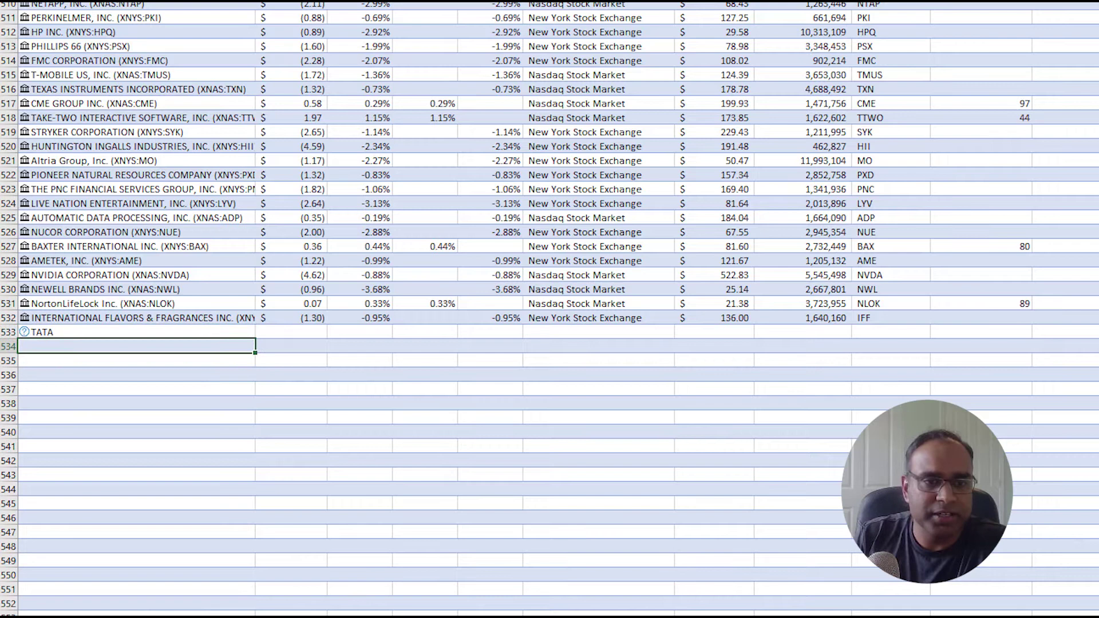
left_click(136, 332)
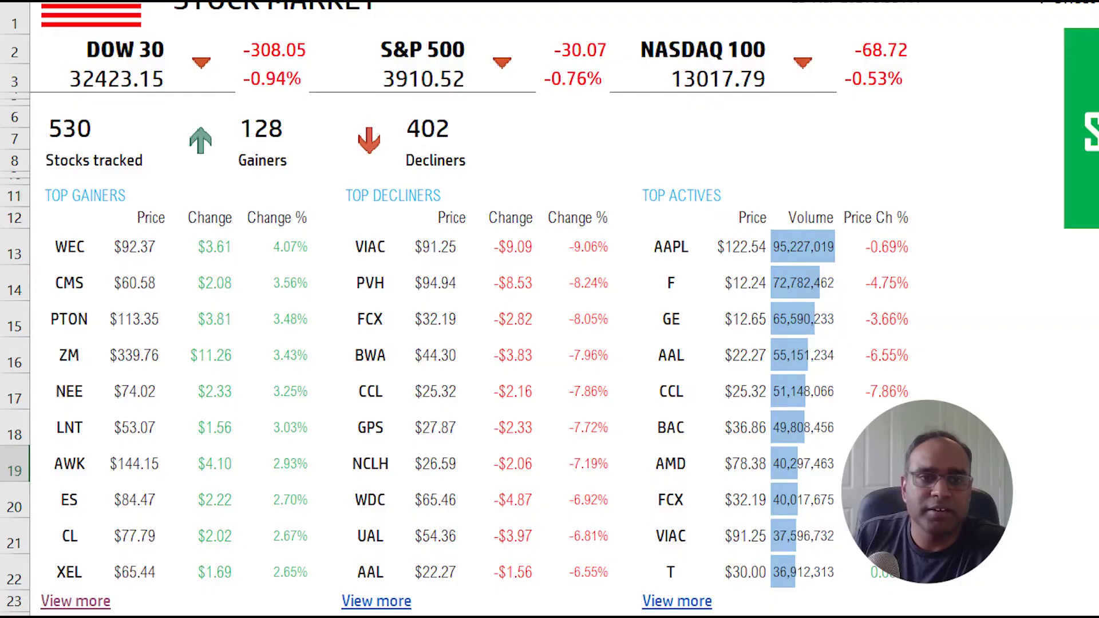
left_click(70, 128)
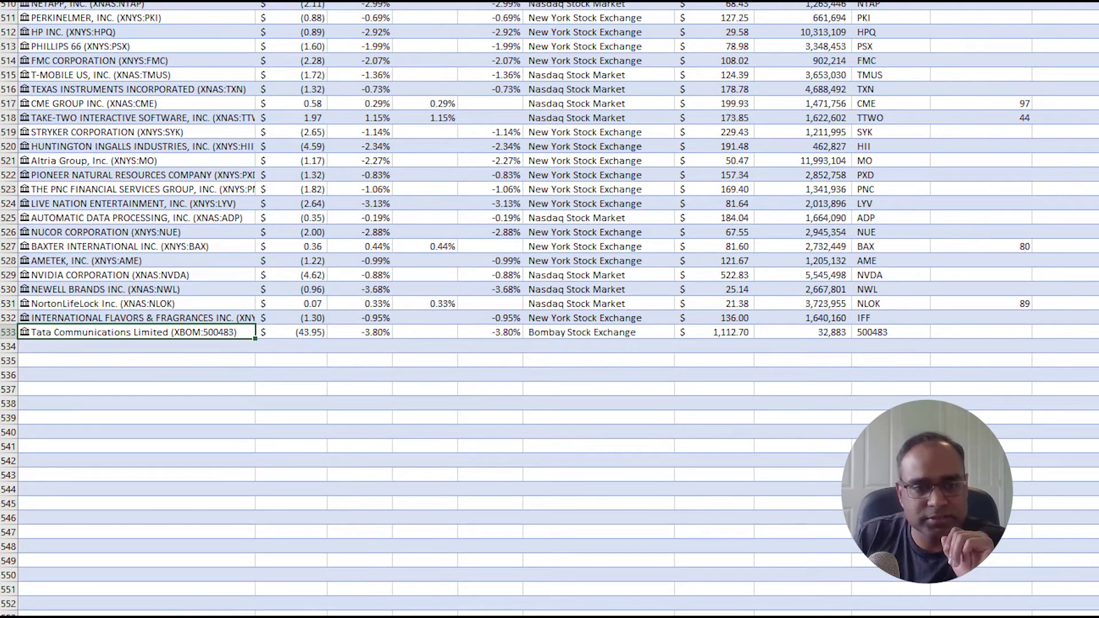
Step: Delete the Tata Communications table row, then hide the DATA sheet
right_click(224, 333)
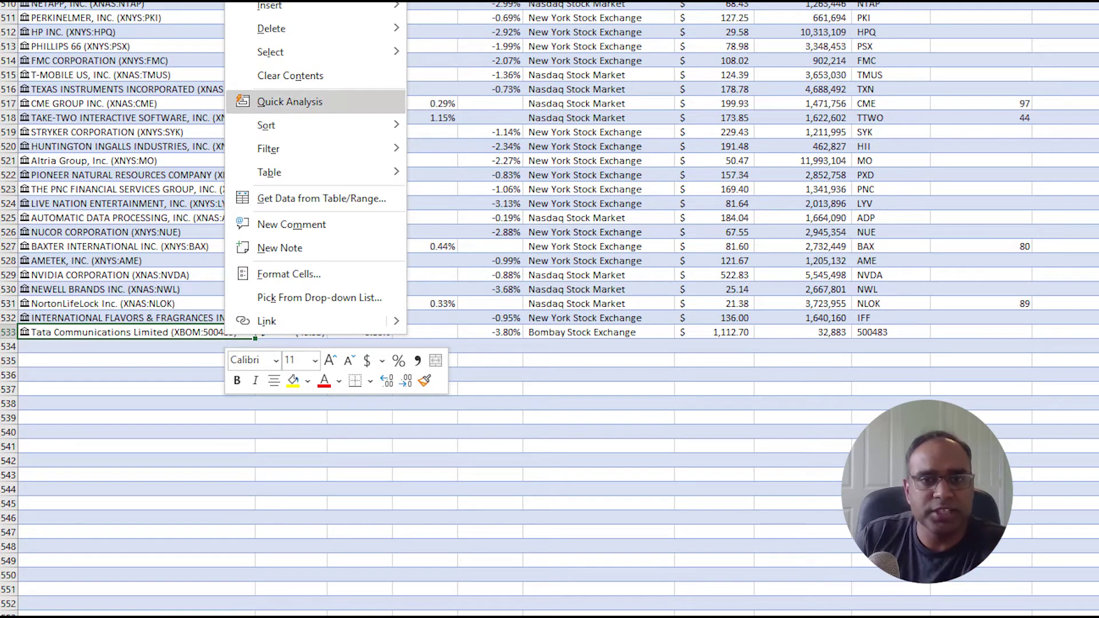
mouse_move(286, 29)
left_click(464, 54)
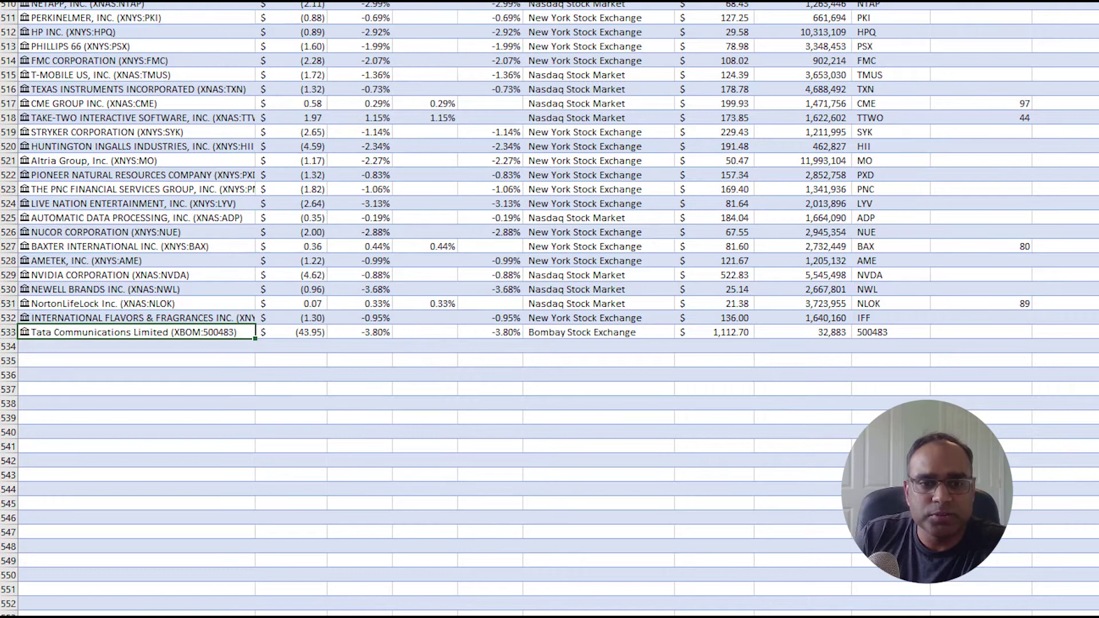
right_click(385, 585)
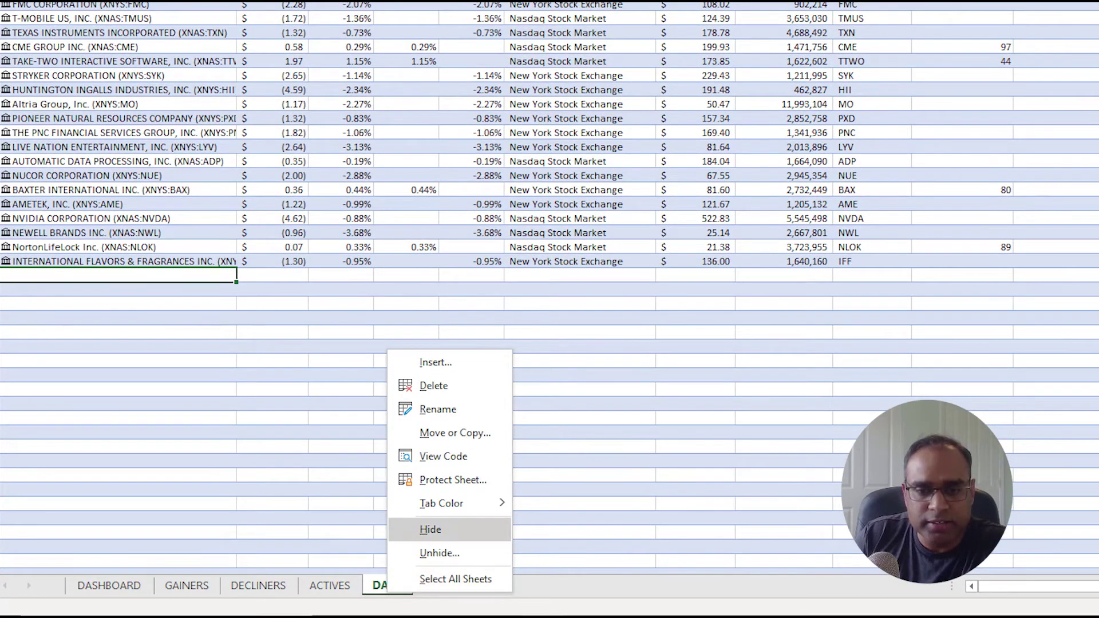
left_click(430, 529)
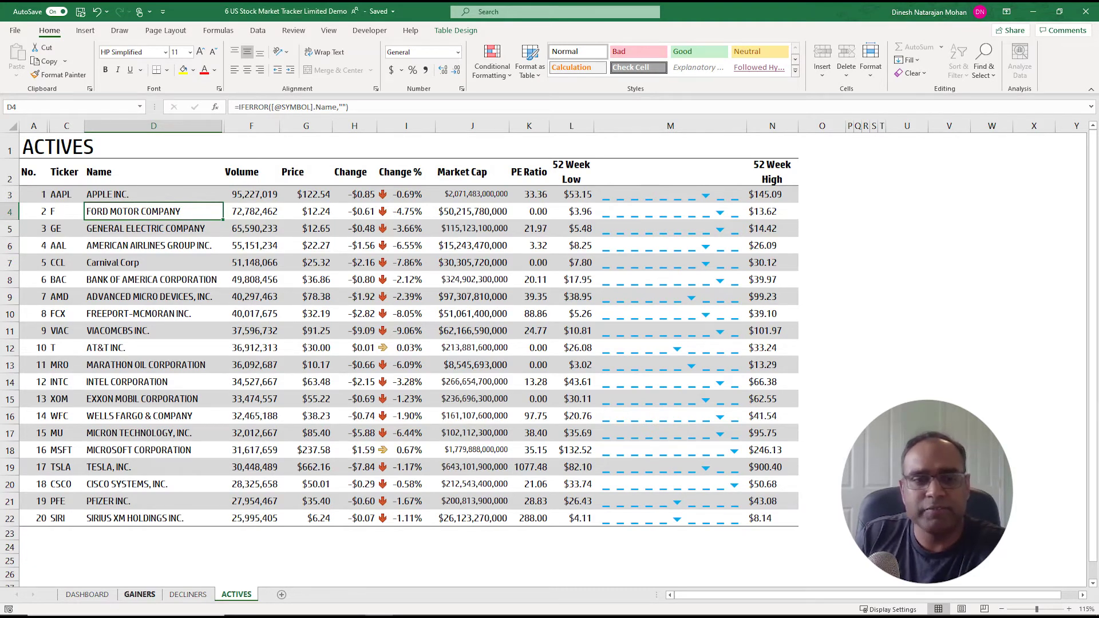
Step: On GAINERS, unhide column B (Row #) and autofit it, showing row 62 for WEC
left_click(139, 595)
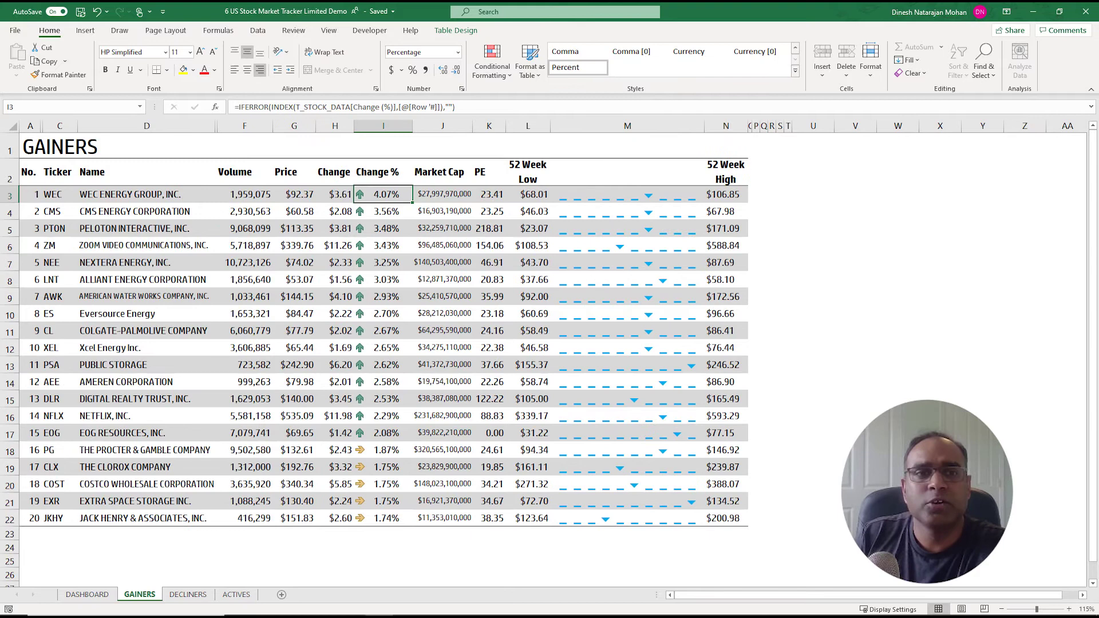
left_click(30, 195)
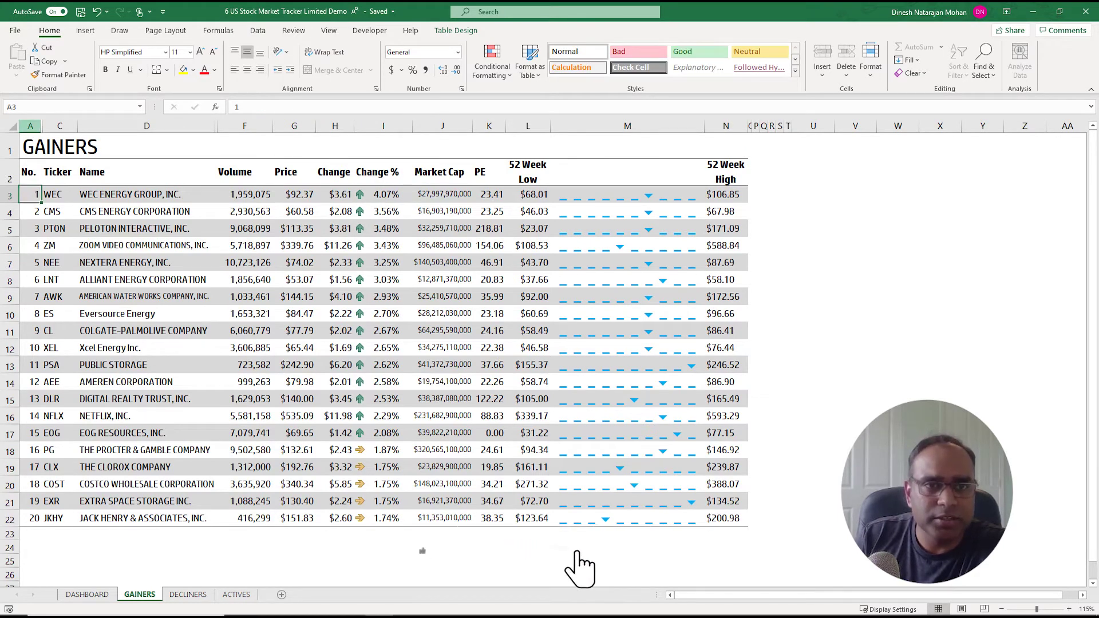
left_click_drag(30, 126, 60, 126)
right_click(59, 126)
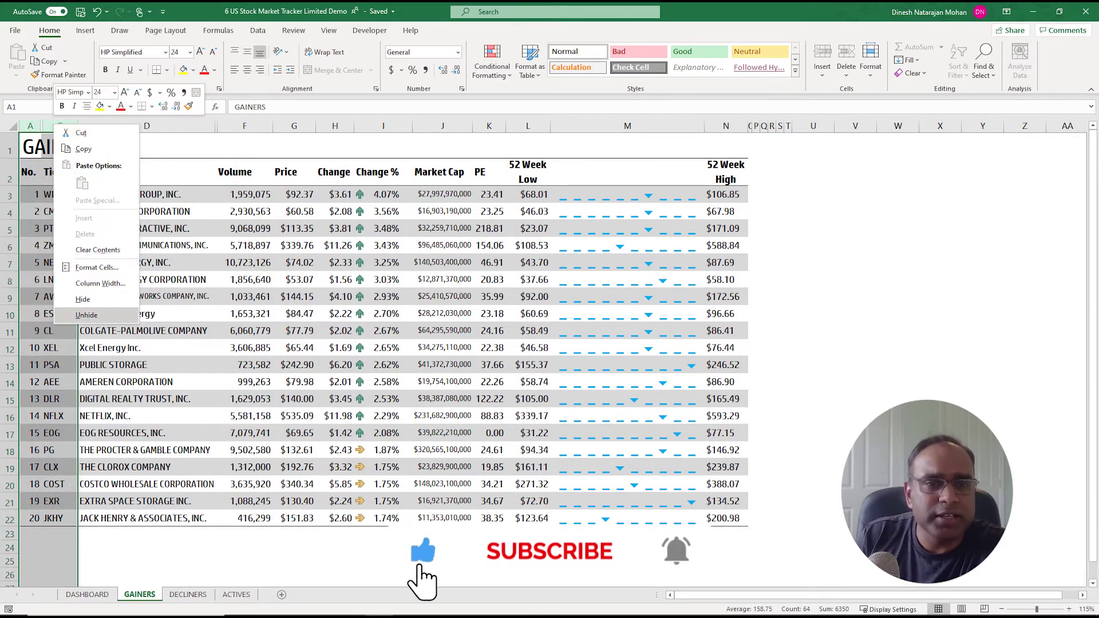
left_click(86, 315)
left_click(43, 195)
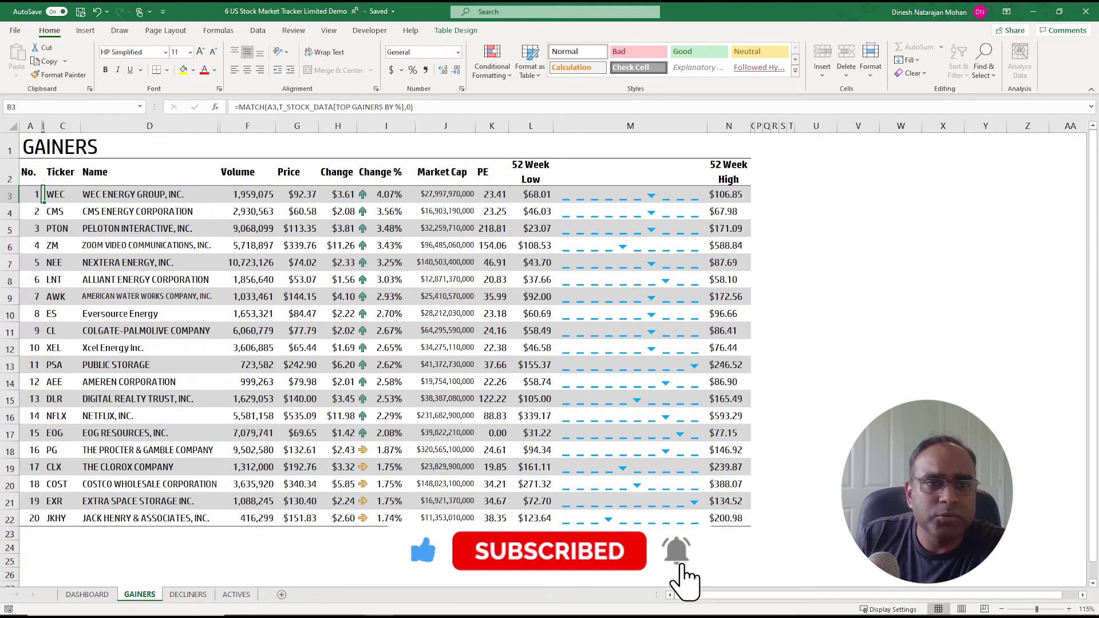
double_click(44, 126)
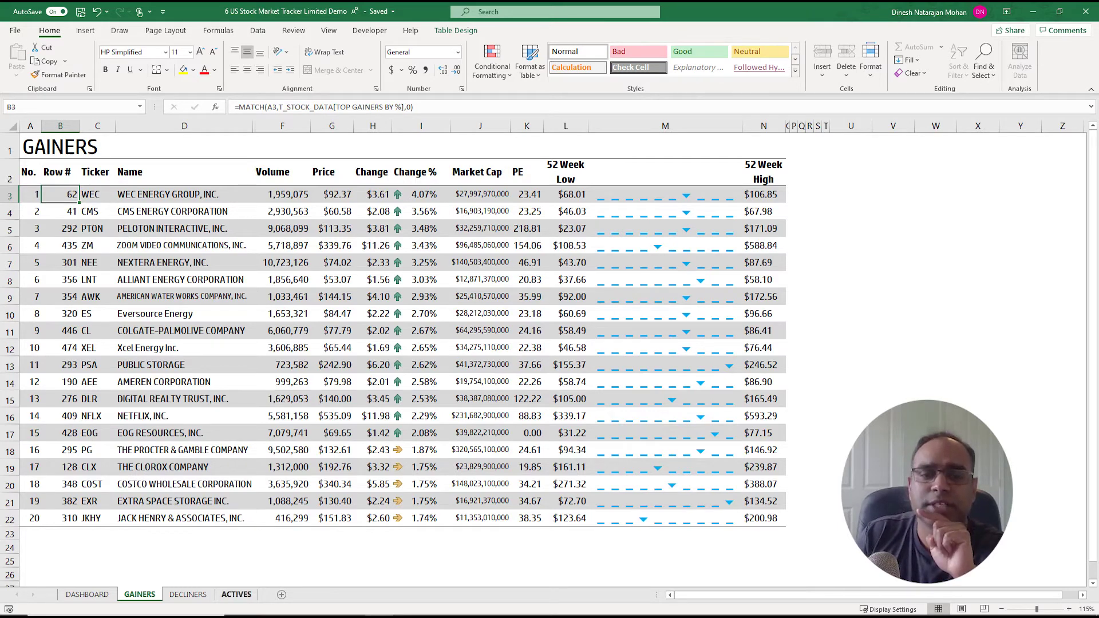
Step: Unhide the DATA sheet again
right_click(247, 595)
left_click(275, 564)
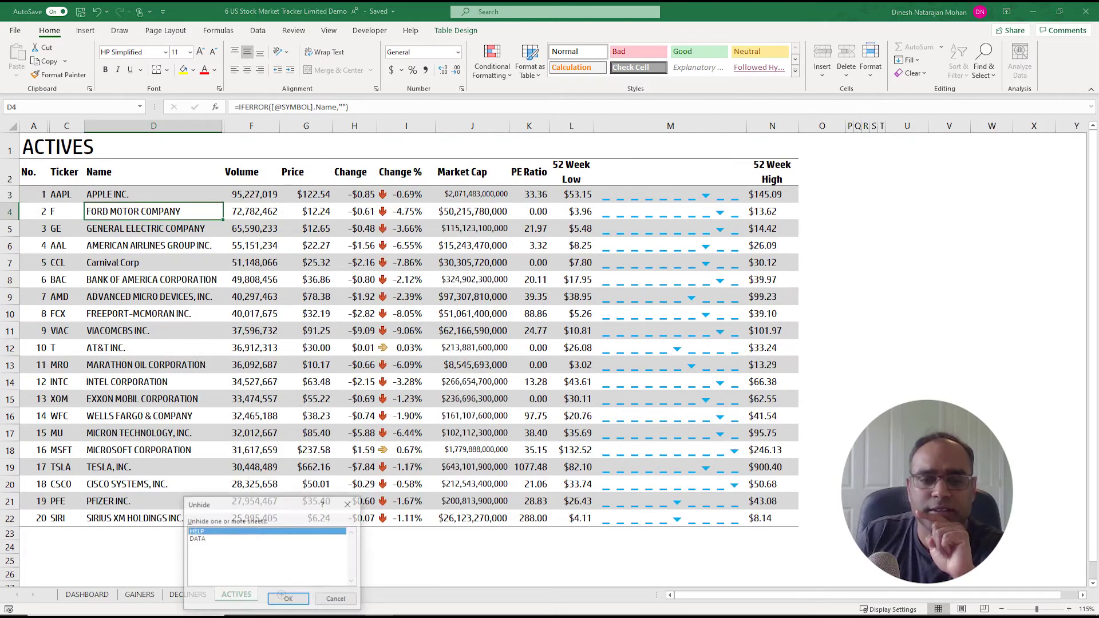
left_click(196, 538)
left_click(288, 600)
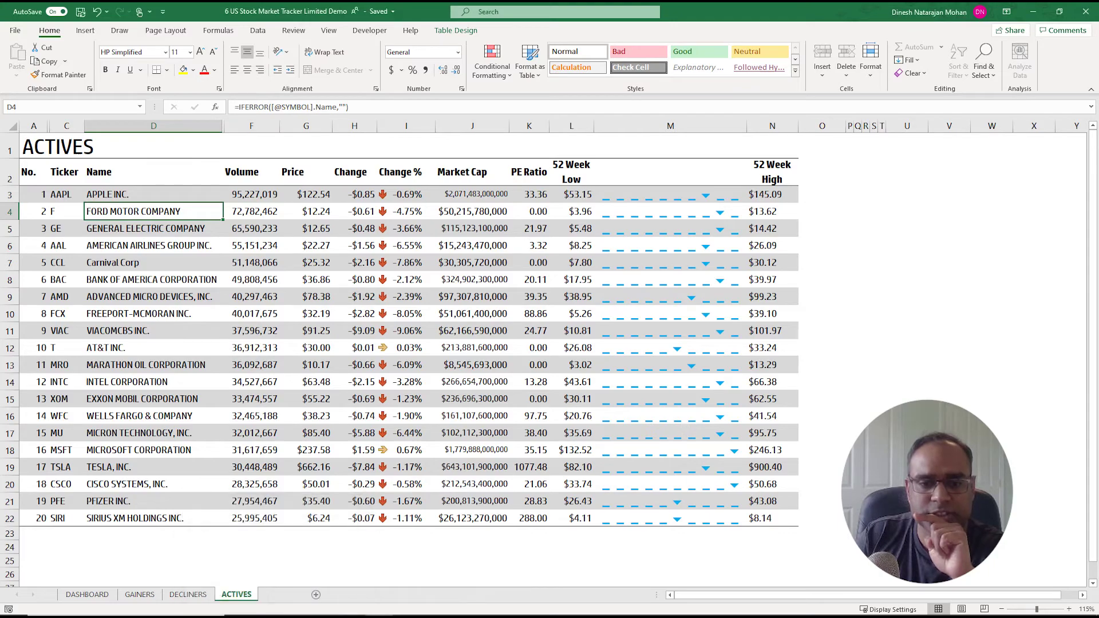
Step: Go to cell A62 and select WEC Energy Group's entry in row 65
left_click(92, 366)
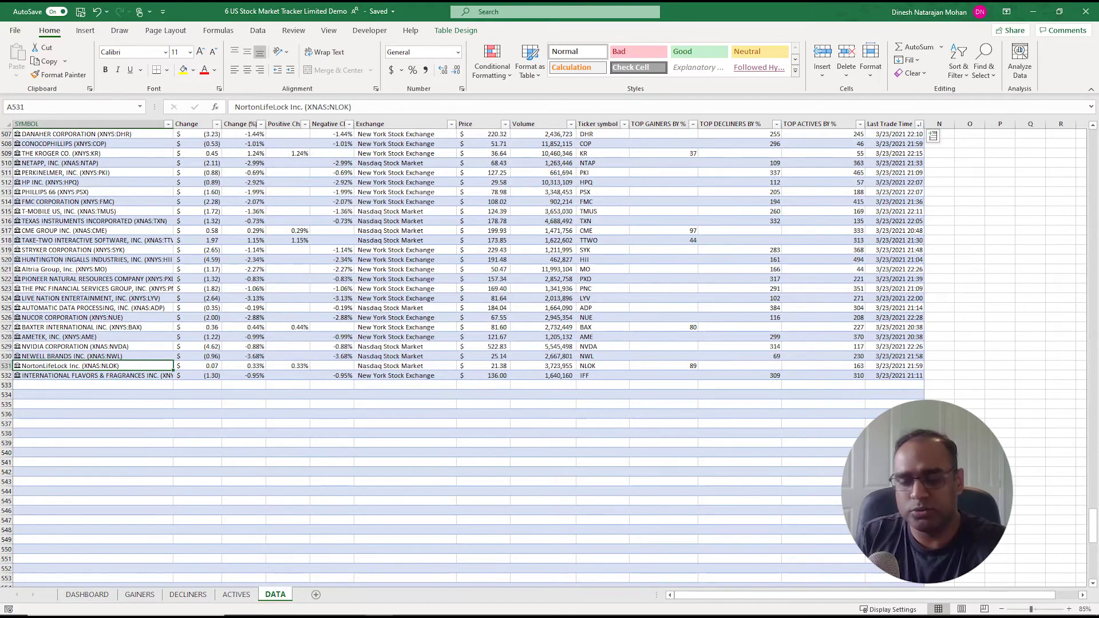
key("ctrl+g")
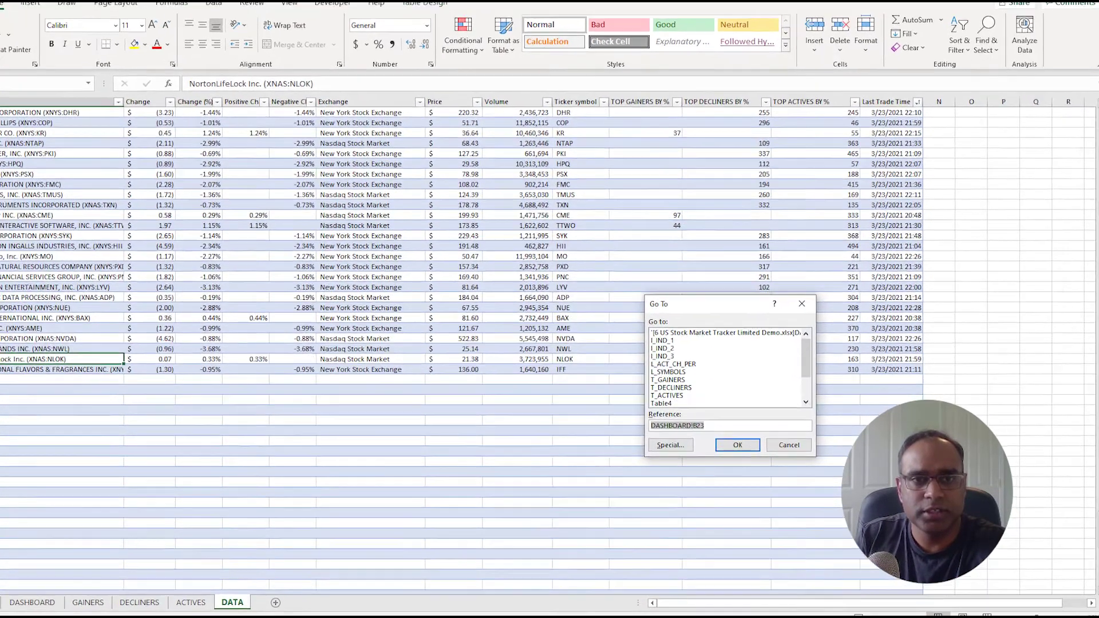
type("A62")
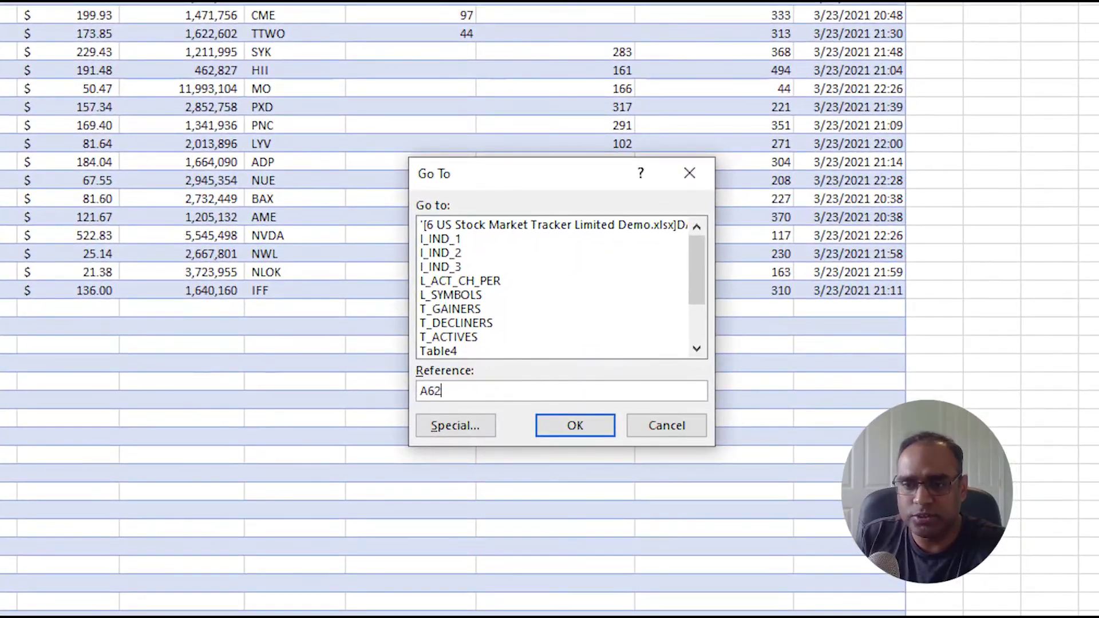
key("Return")
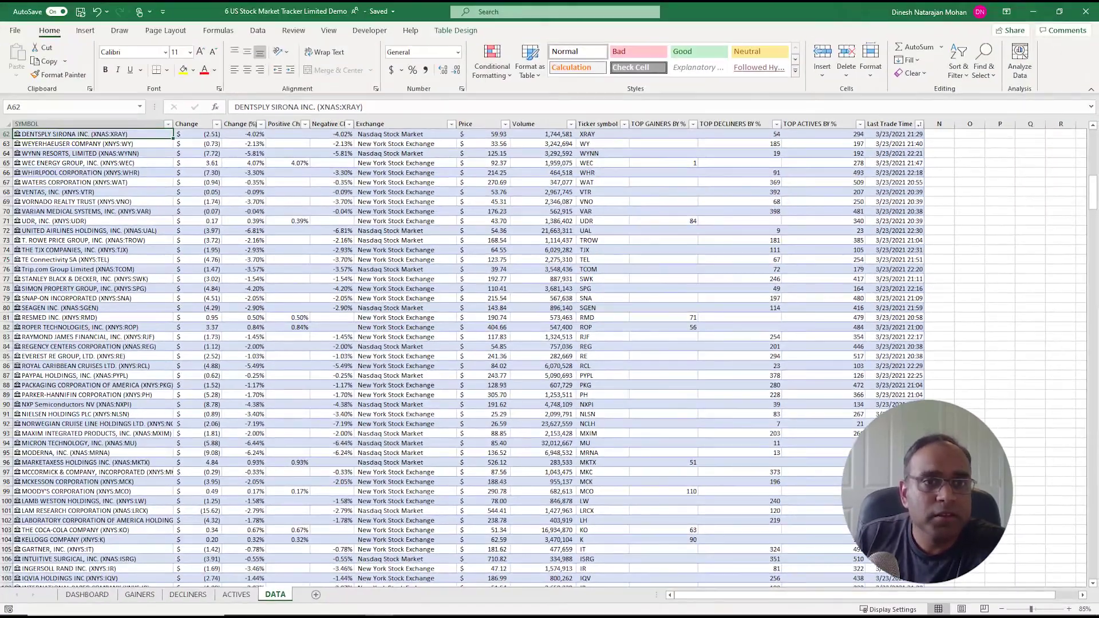
scroll(542, 359, "up", 2)
scroll(543, 358, "down", 2)
scroll(542, 358, "up", 3)
scroll(543, 358, "up", 7)
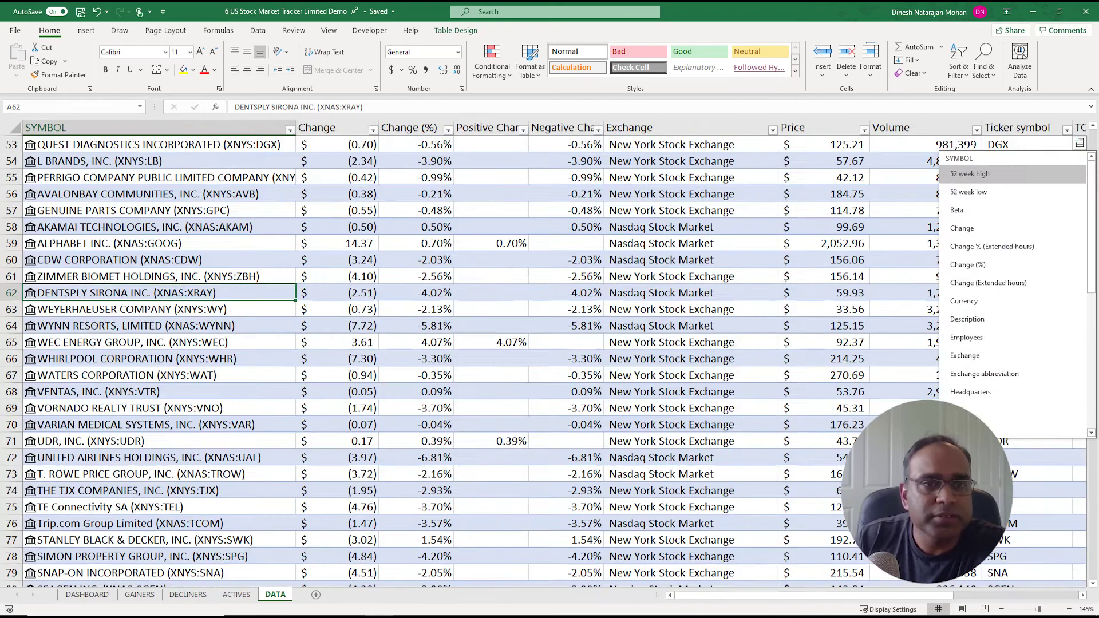
scroll(543, 355, "down", 2)
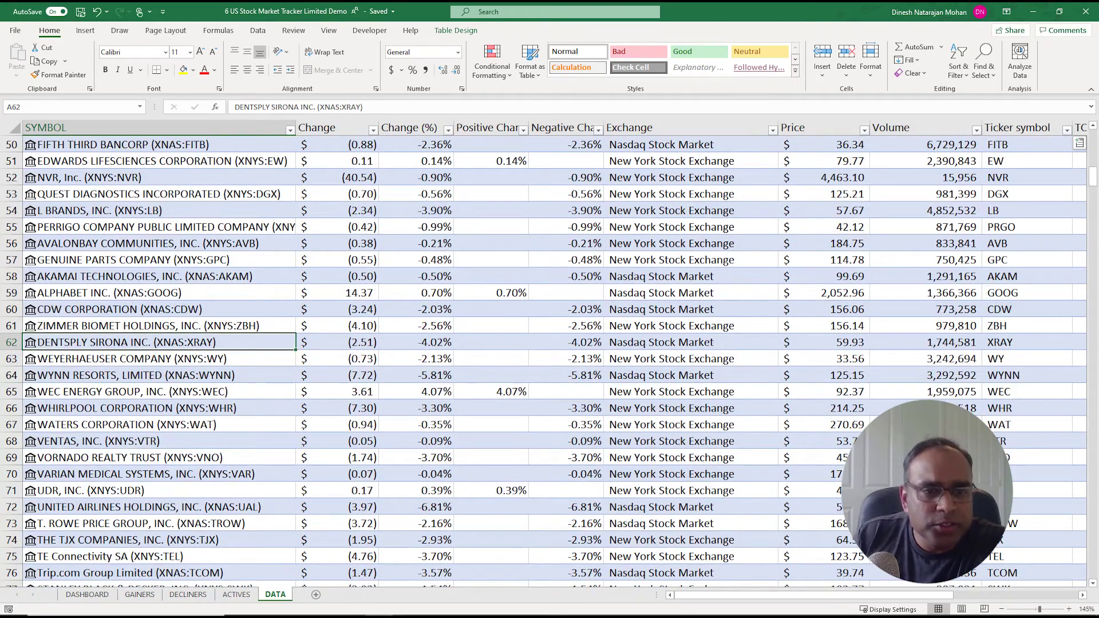
left_click(159, 392)
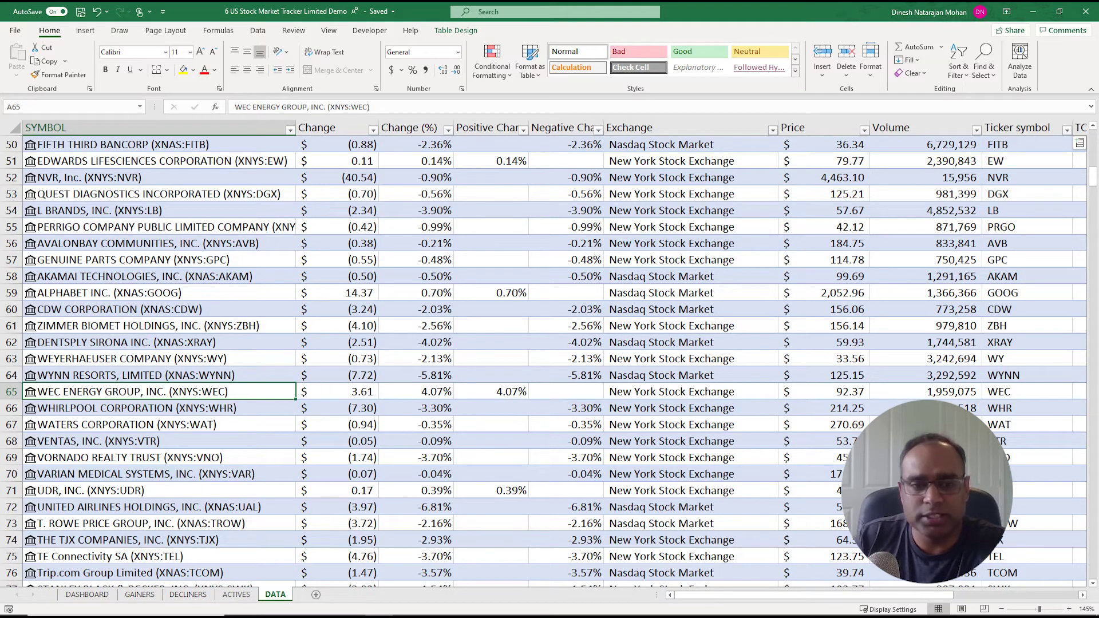
left_click(10, 392)
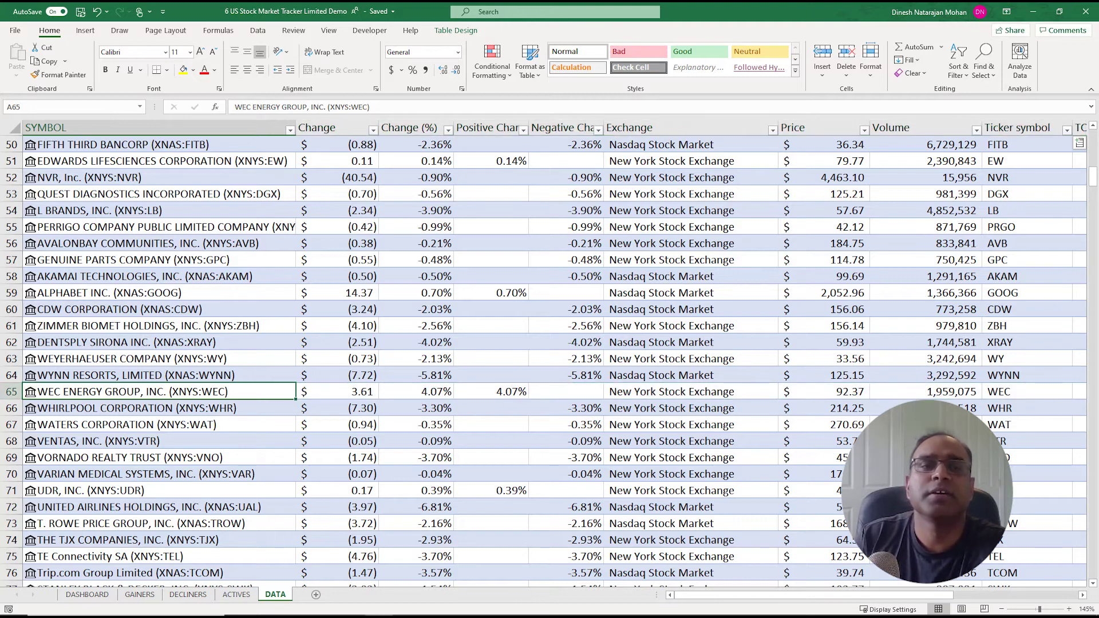
Step: Return to the top of the DATA table and select the title and header rows
key("ctrl+Home")
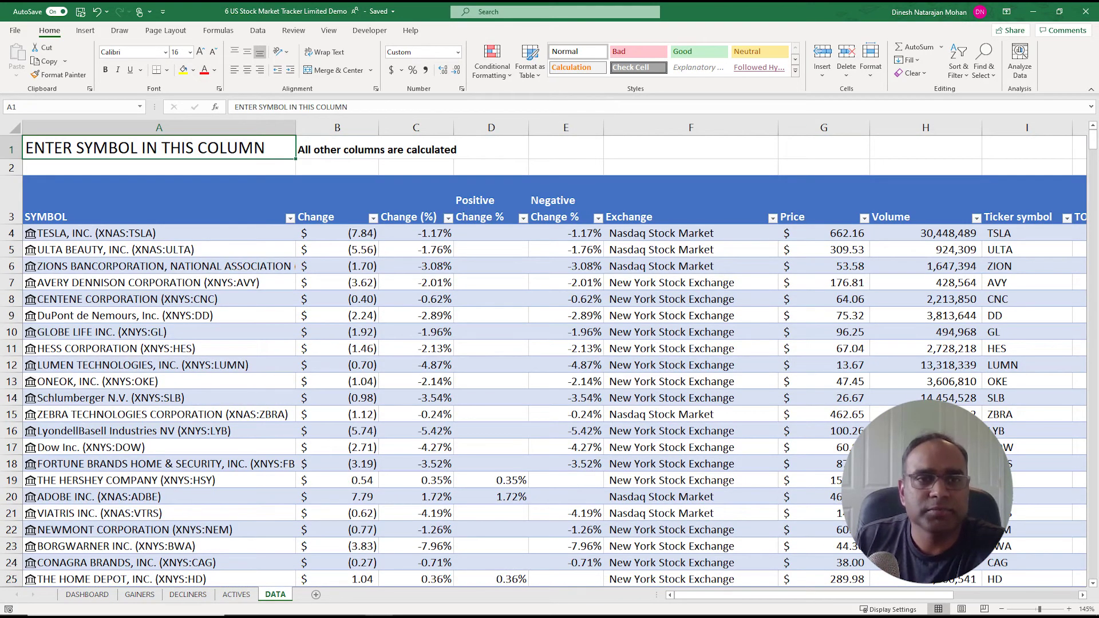
left_click_drag(11, 147, 11, 207)
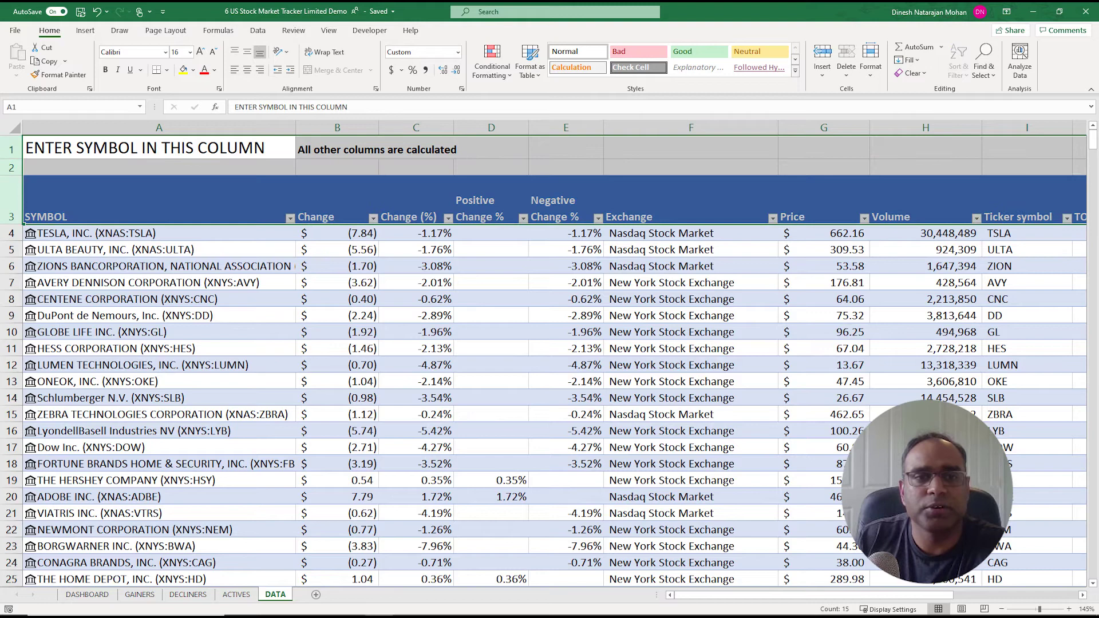
left_click(159, 249)
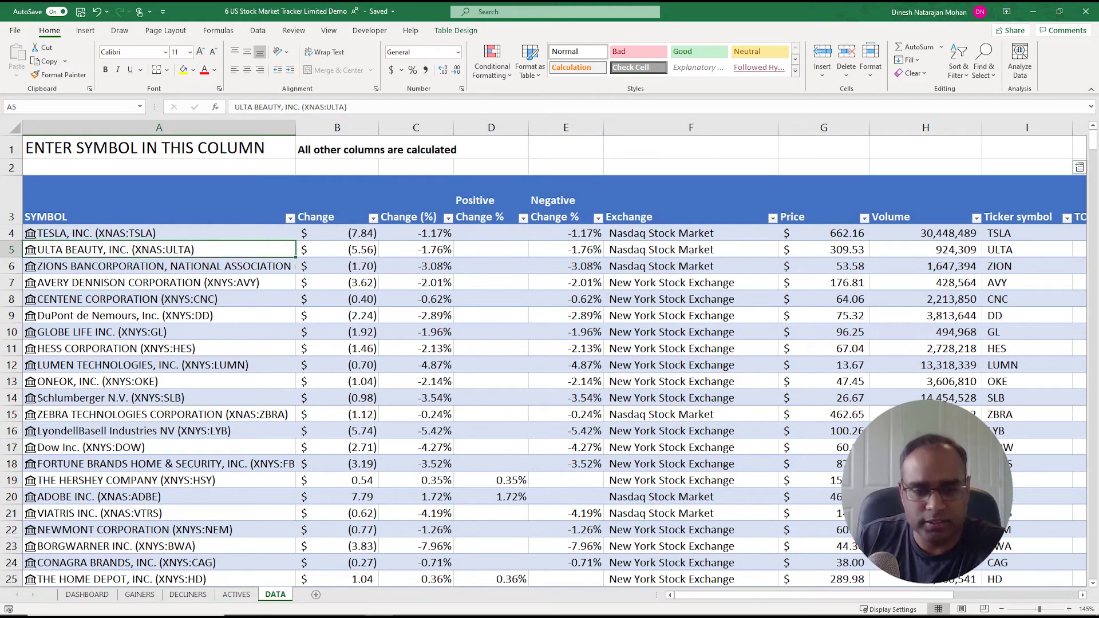
Step: On GAINERS, hide the Row # column B and clear the selection
left_click(139, 595)
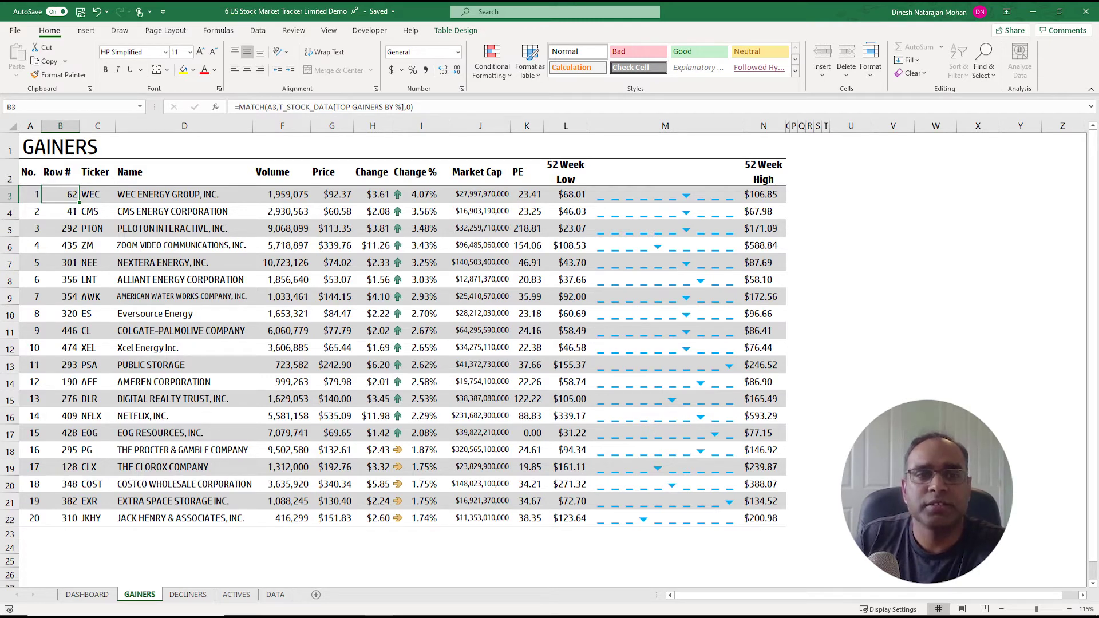
key("Down")
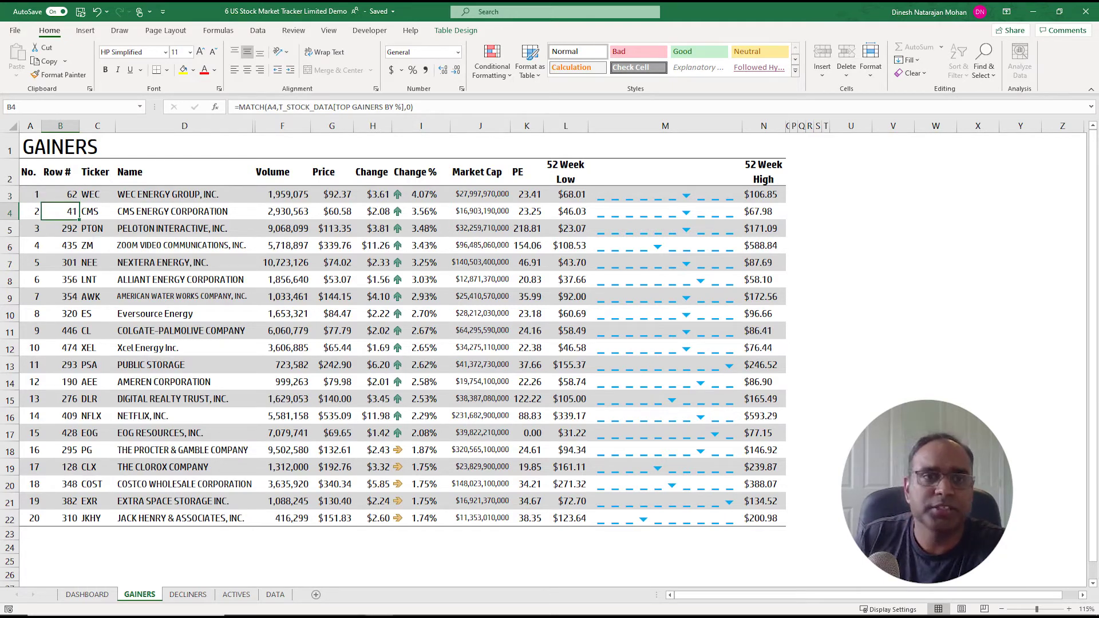
left_click(63, 126)
right_click(68, 126)
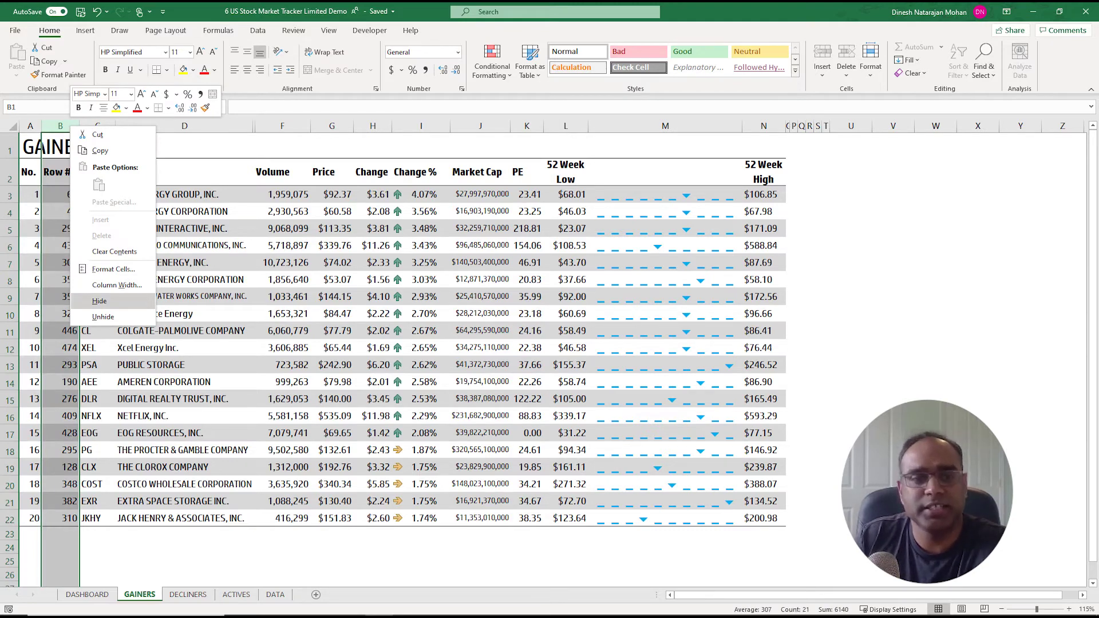
left_click(100, 301)
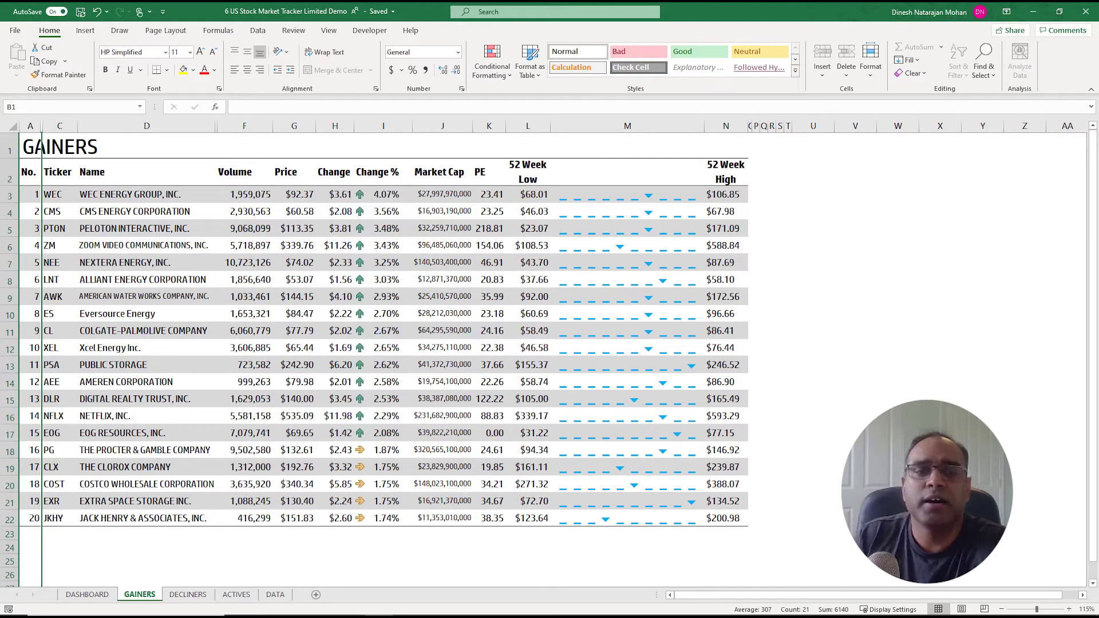
left_click(147, 547)
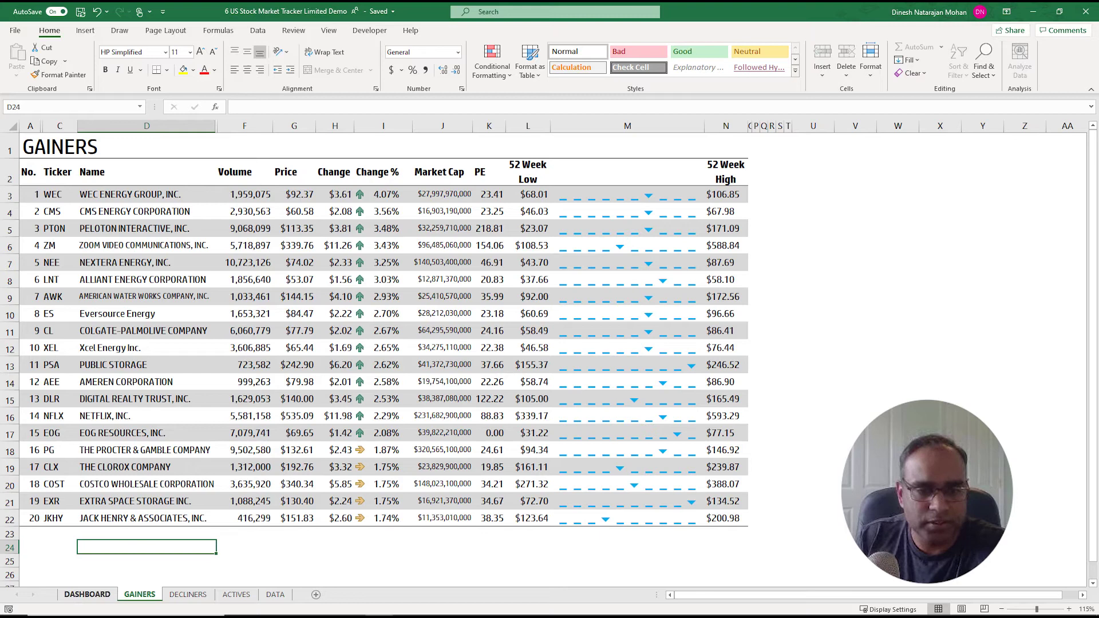
Step: On the DASHBOARD sheet, review the rank numbers 1-10 in A13:A22 and the top gainer's INDEX formula
left_click(87, 595)
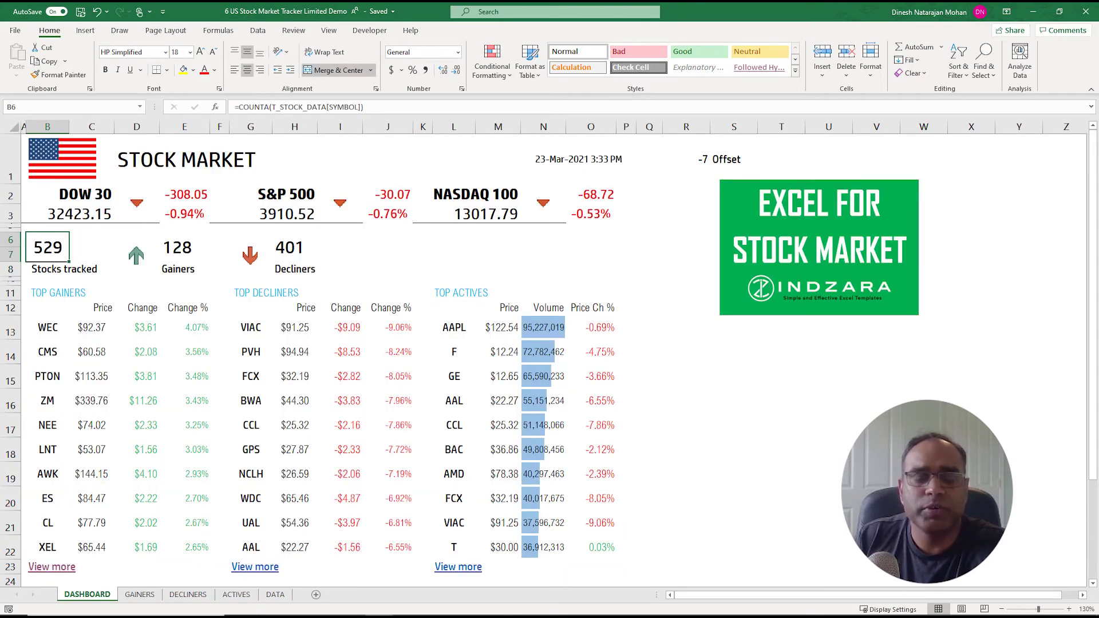
left_click(48, 328)
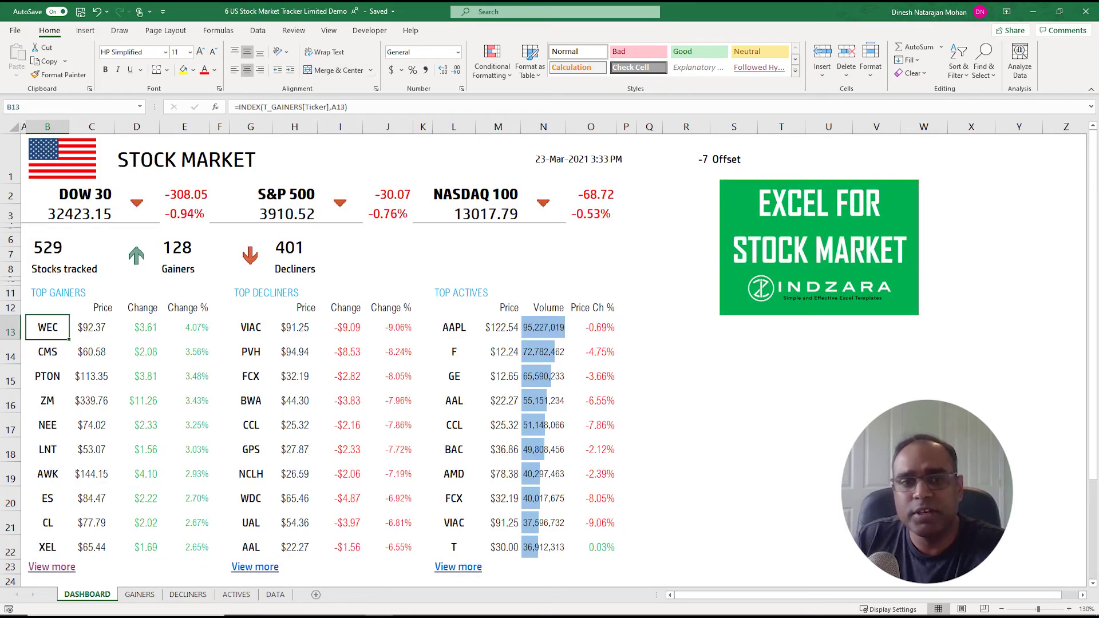
left_click(23, 328)
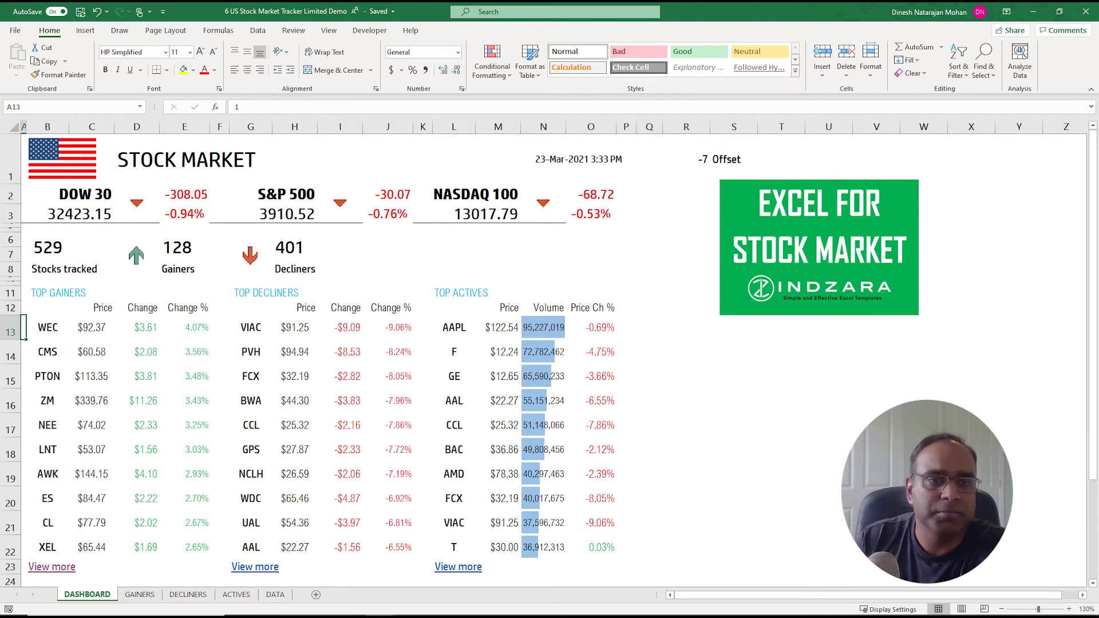
scroll(550, 355, "down", 2)
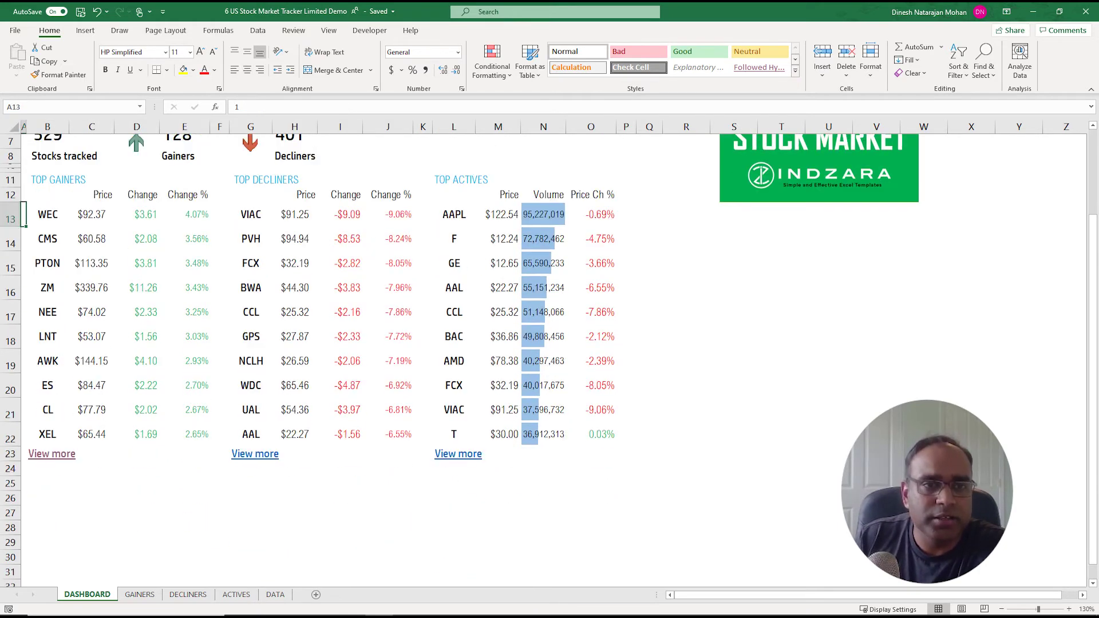
left_click_drag(24, 221, 24, 439)
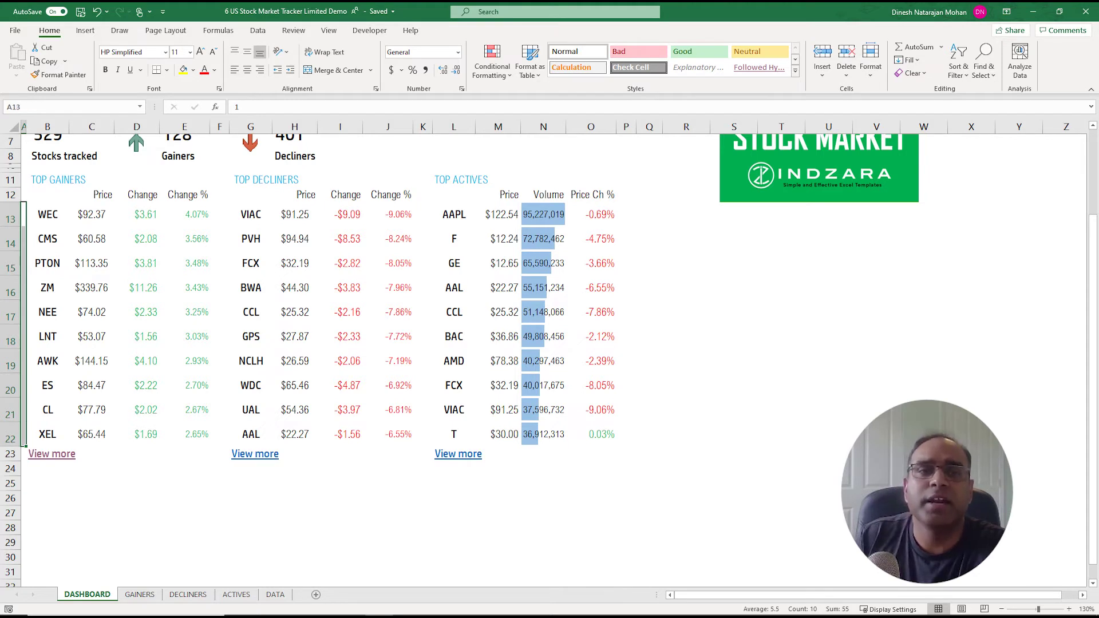
left_click(47, 215)
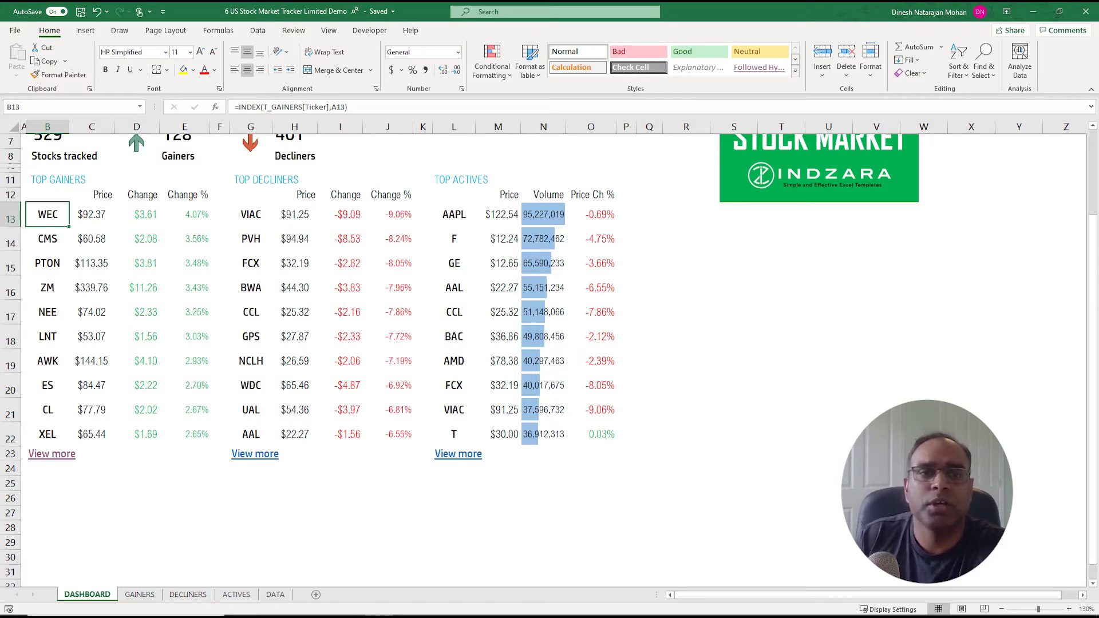
Step: Inspect the top decliner (VIAC) and top active (AAPL) ticker formulas, leaving both unchanged
left_click(251, 214)
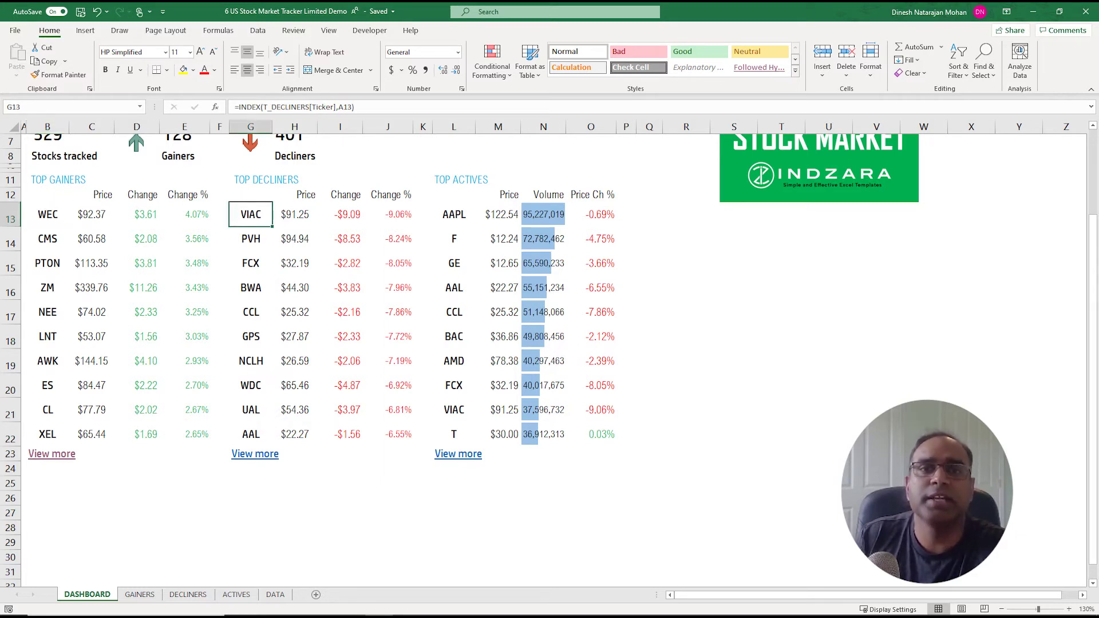
left_click(318, 107)
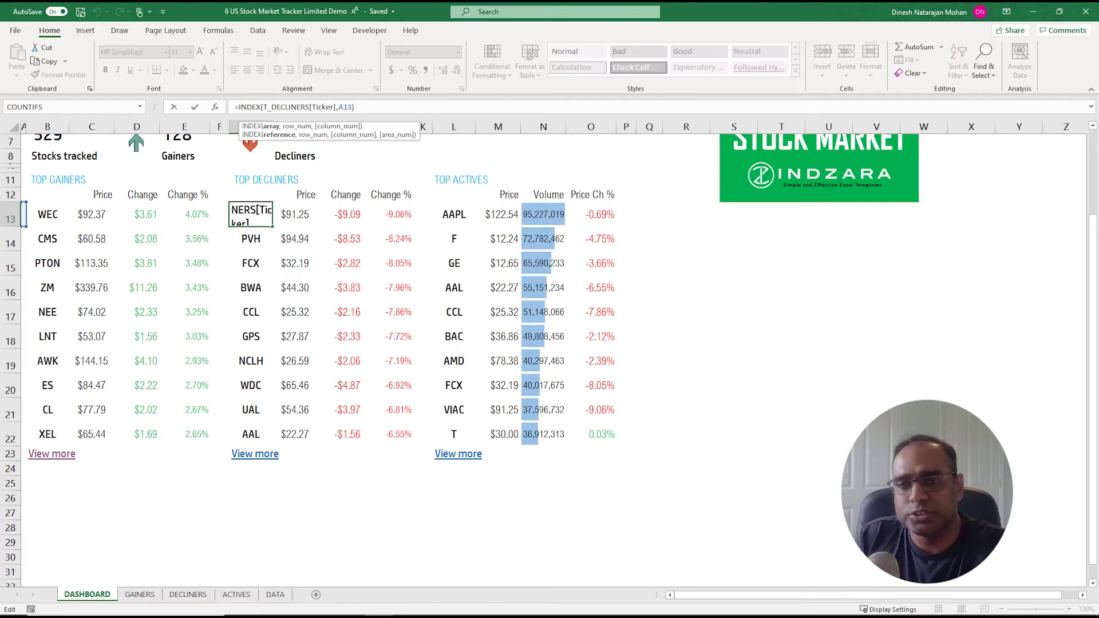
key("Escape")
left_click(454, 214)
left_click(342, 107)
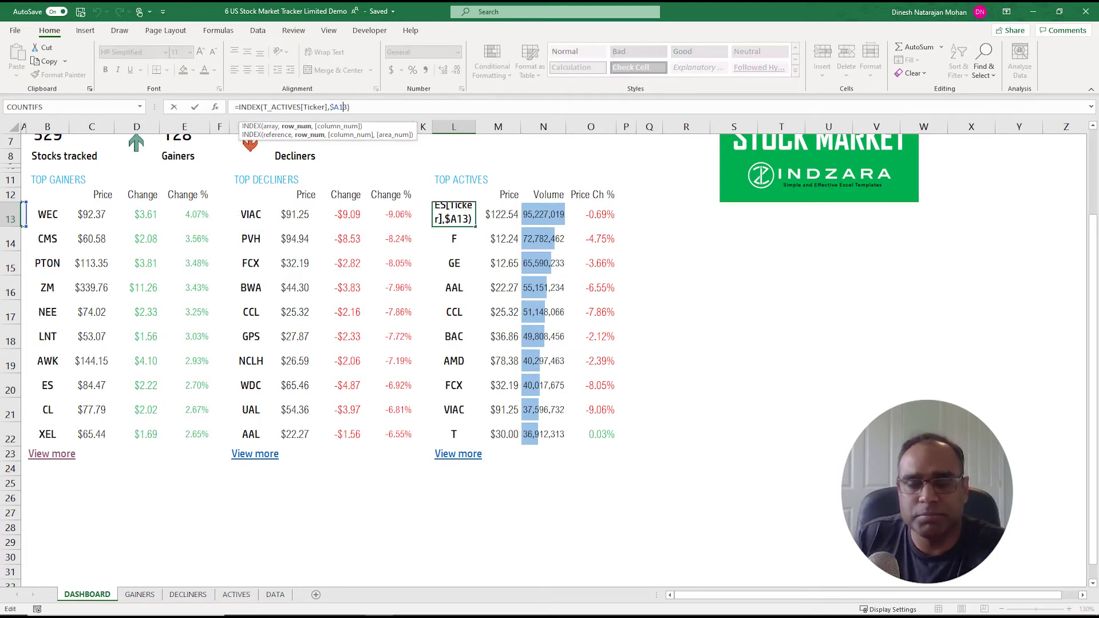
key("Escape")
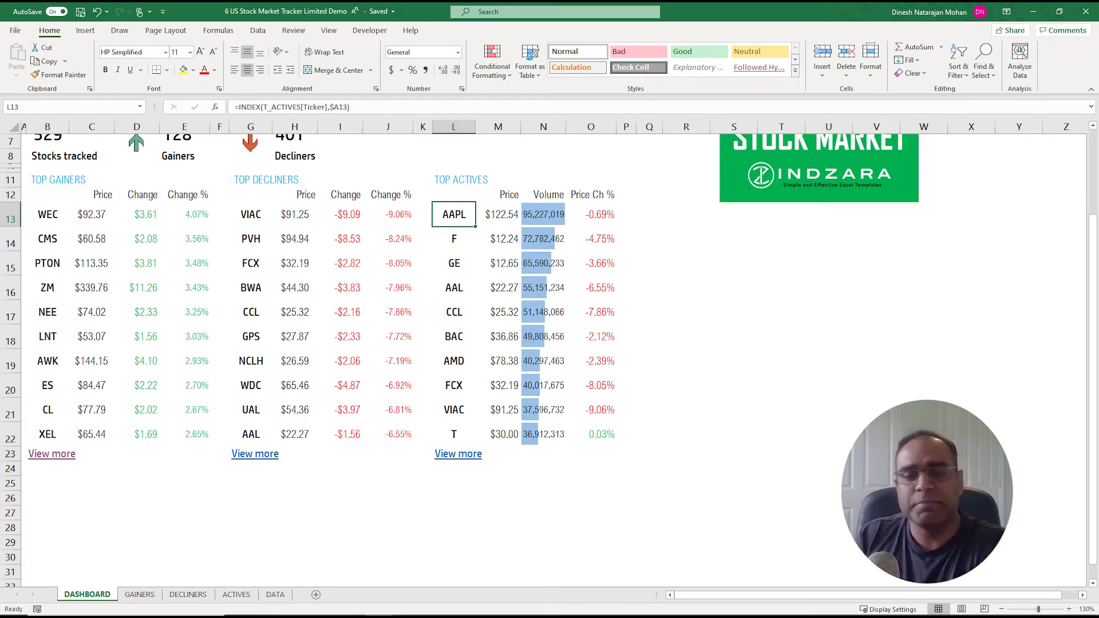
left_click(274, 594)
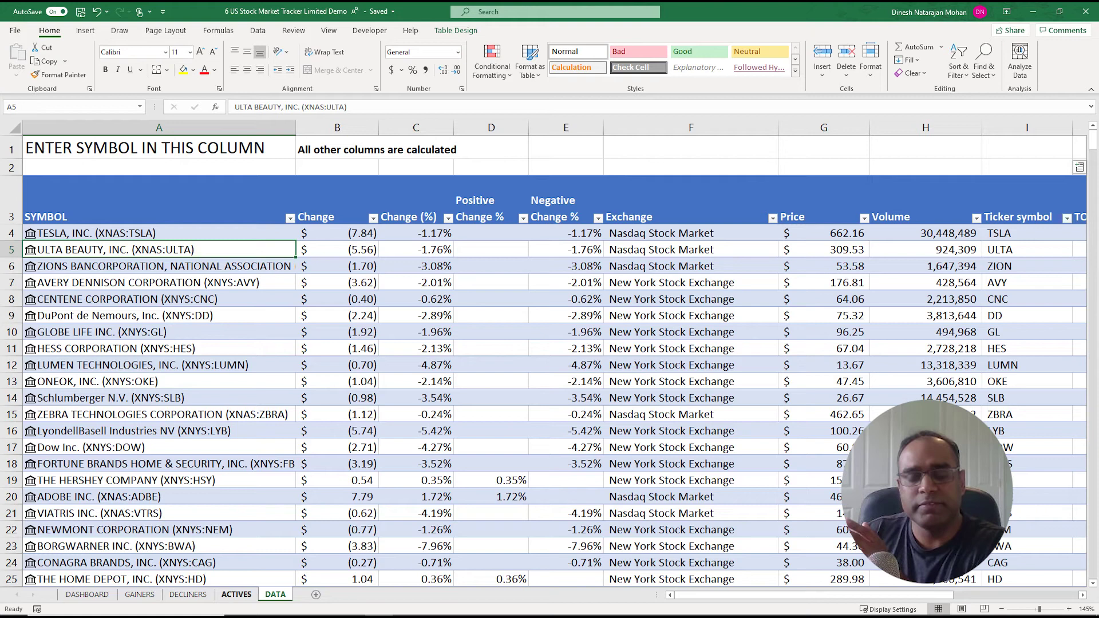
left_click(237, 594)
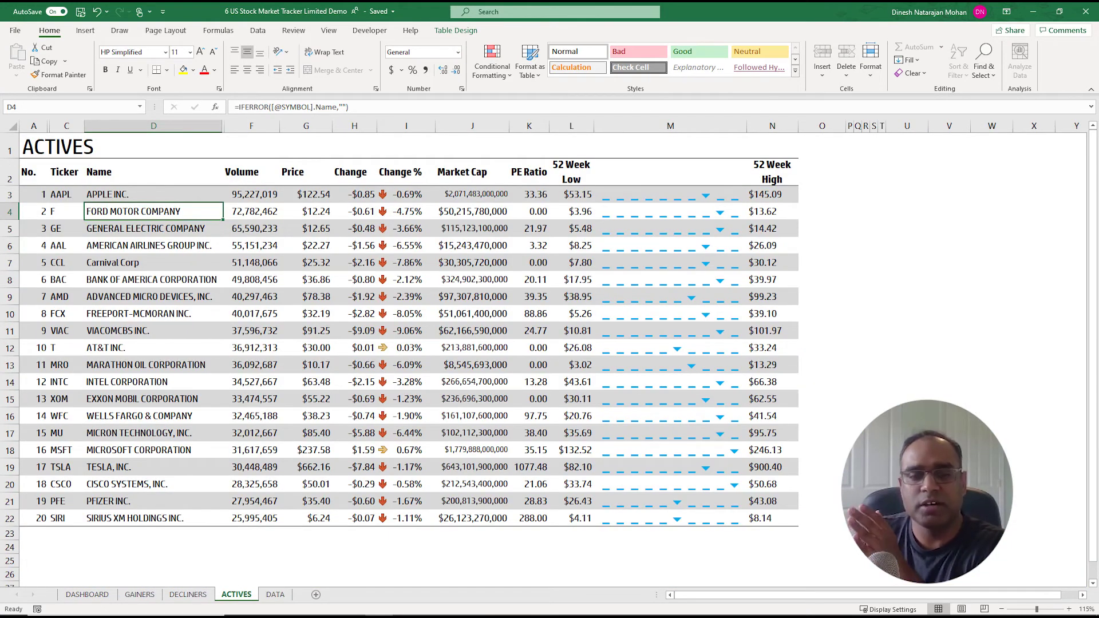
left_click(140, 594)
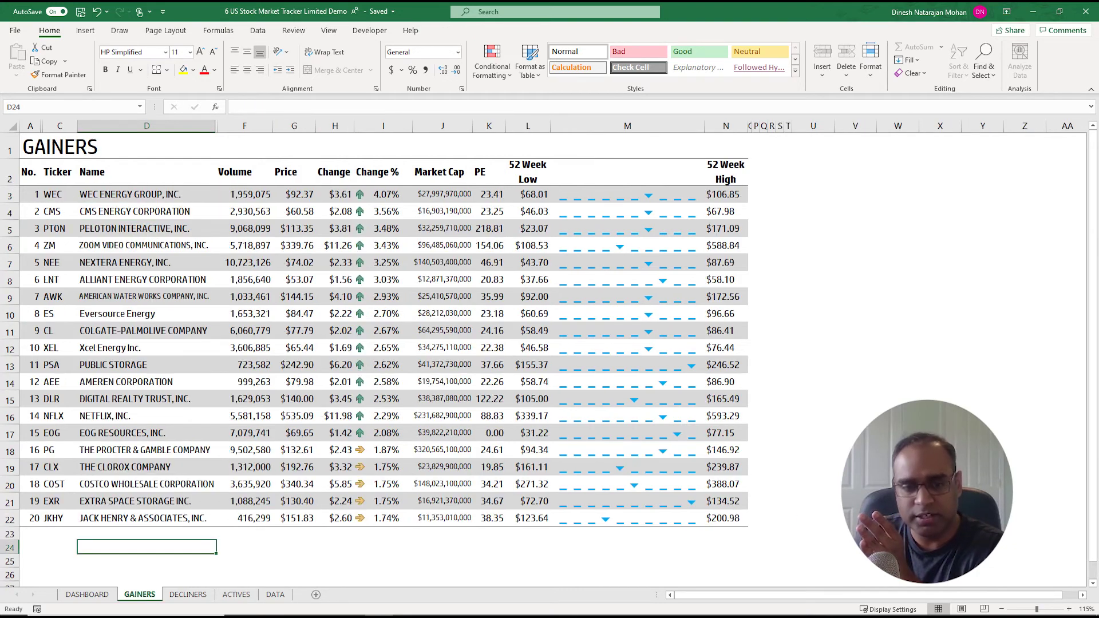
left_click(87, 594)
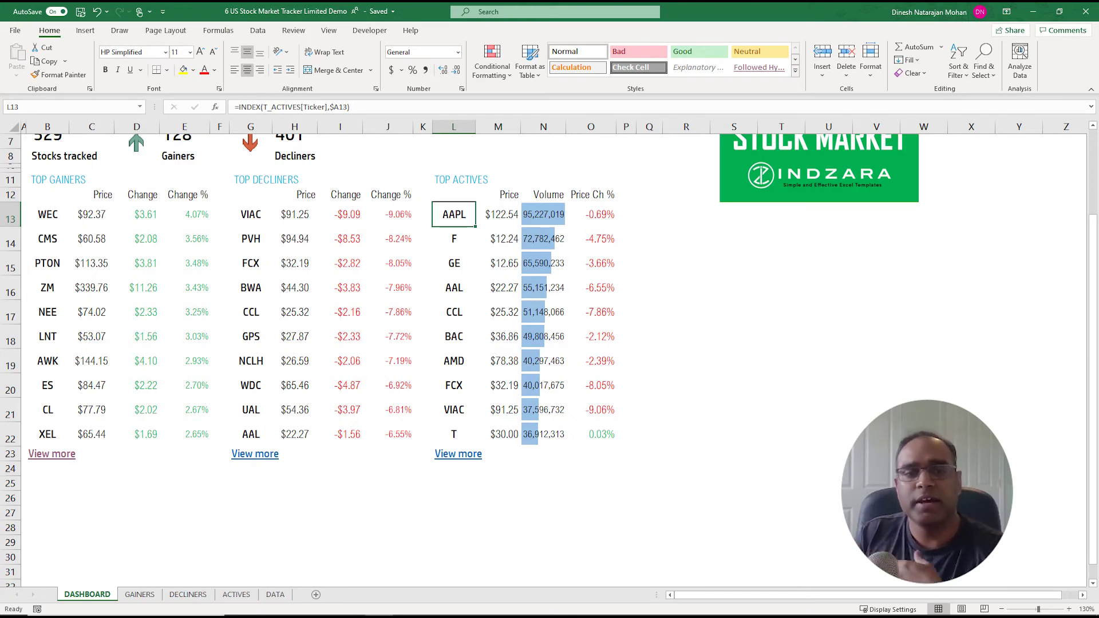
left_click(52, 453)
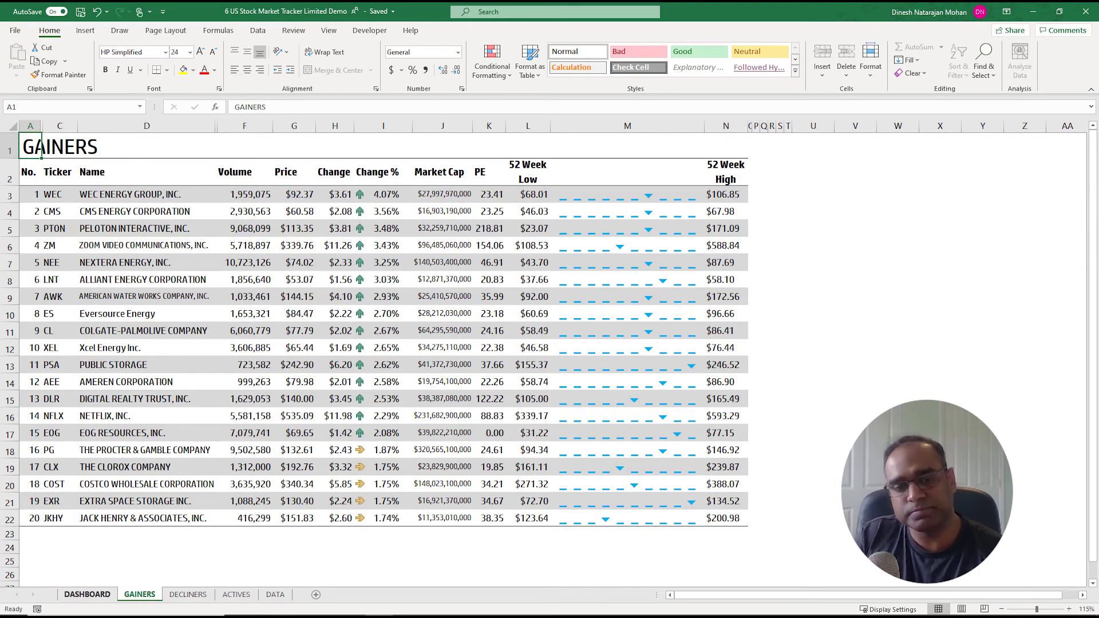
left_click(87, 594)
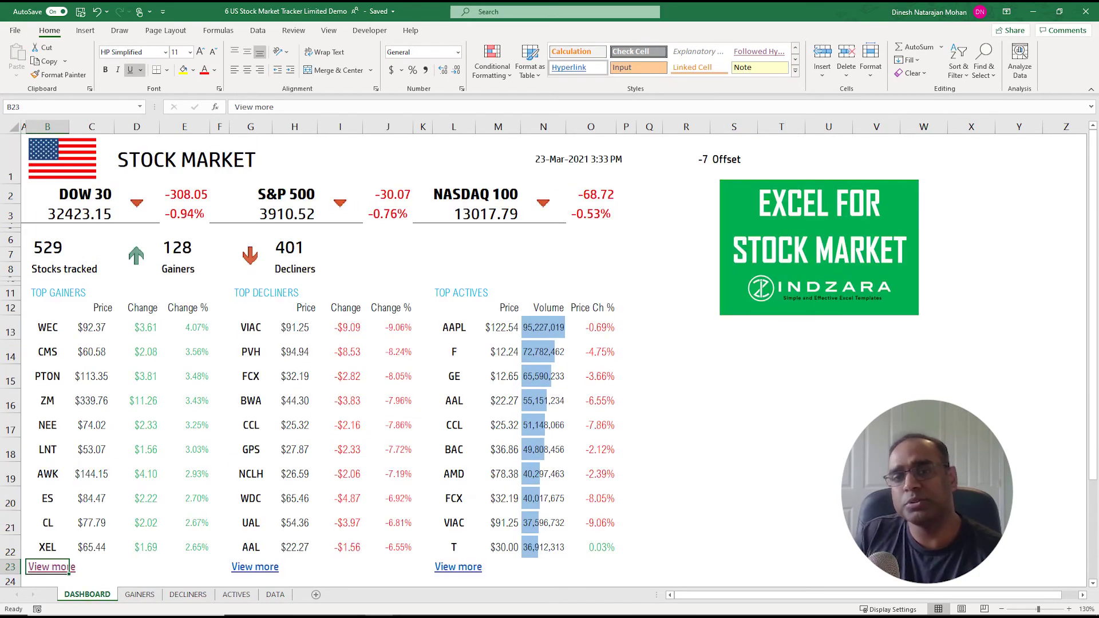